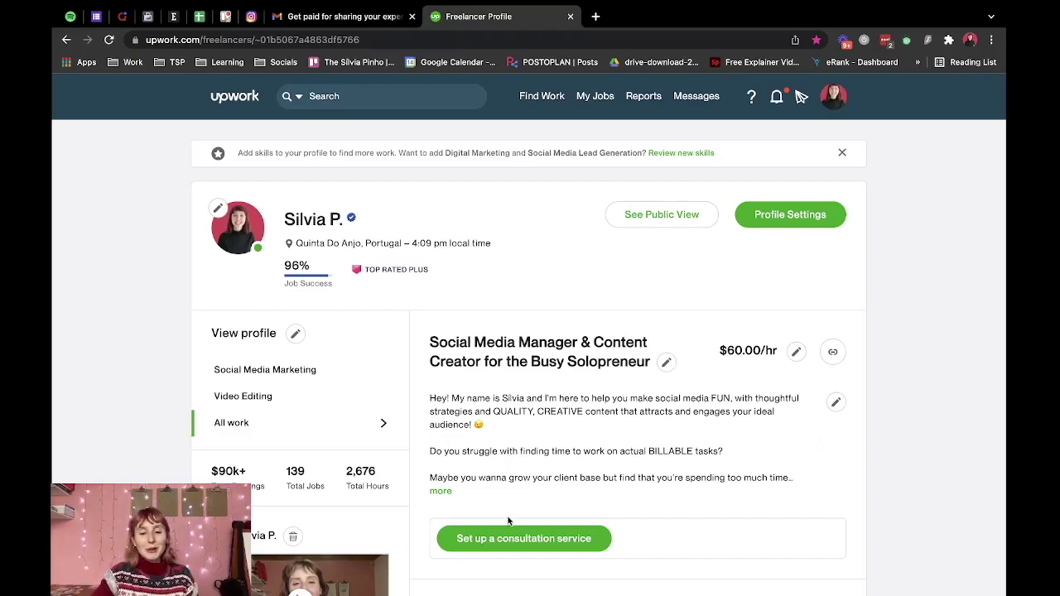
Read the email about paid consultations, highlighting its point on paid late cancellations
scroll(605, 530, "down", 1)
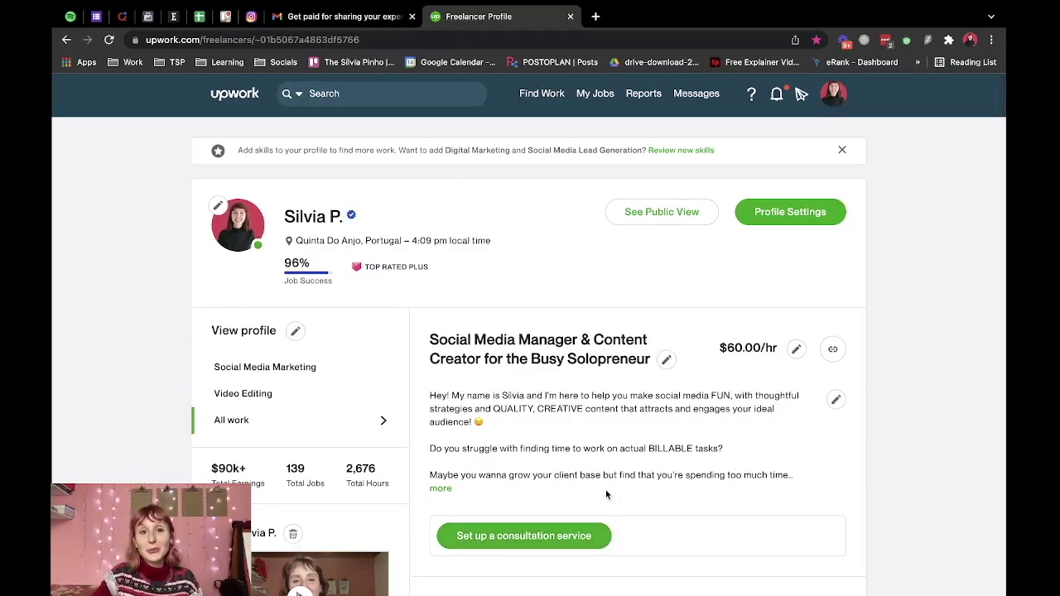
scroll(615, 489, "up", 1)
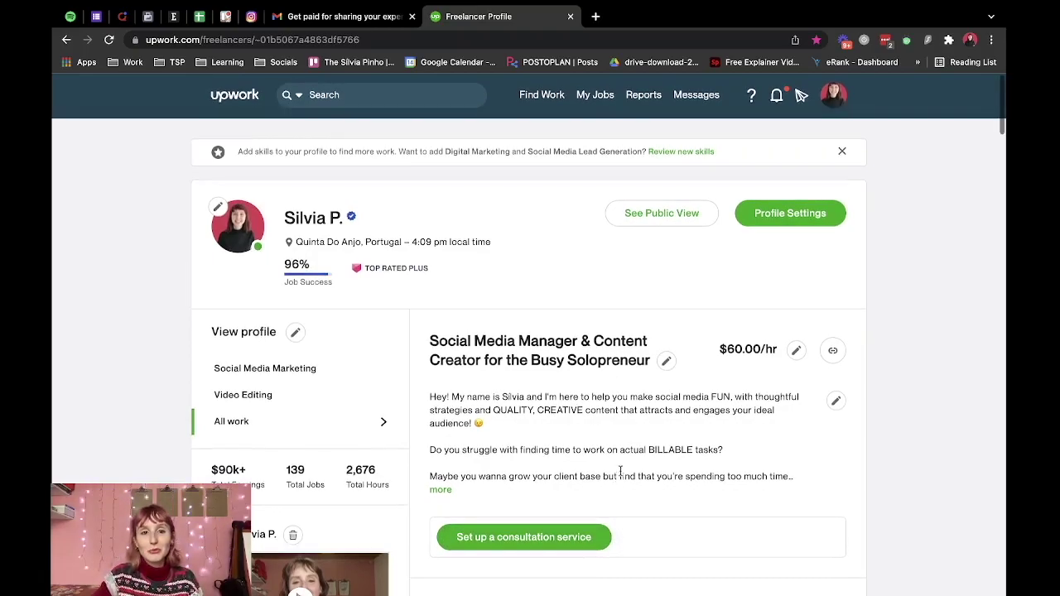
left_click(375, 17)
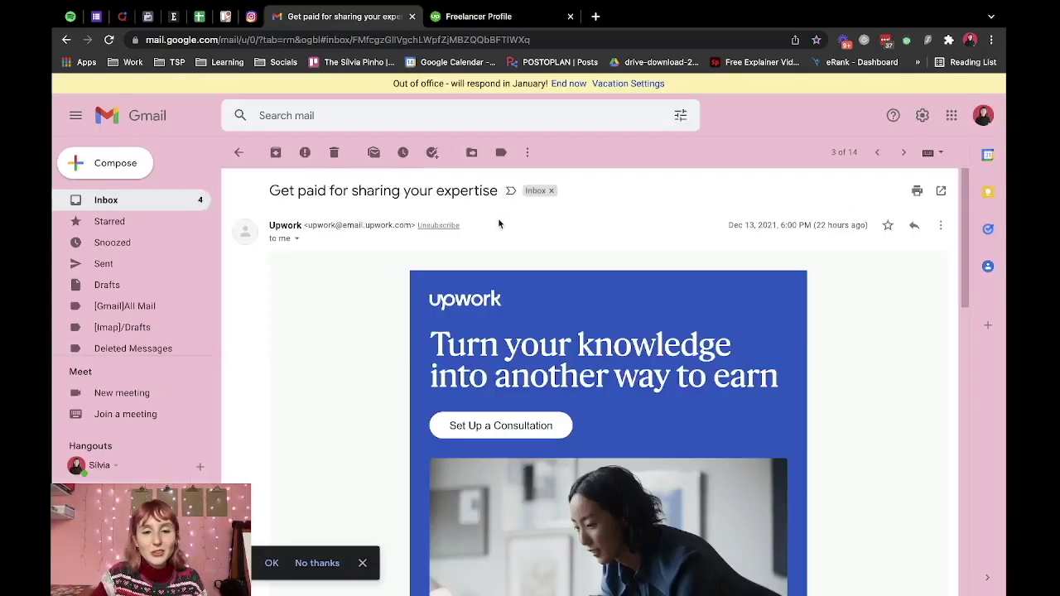
scroll(505, 244, "down", 4)
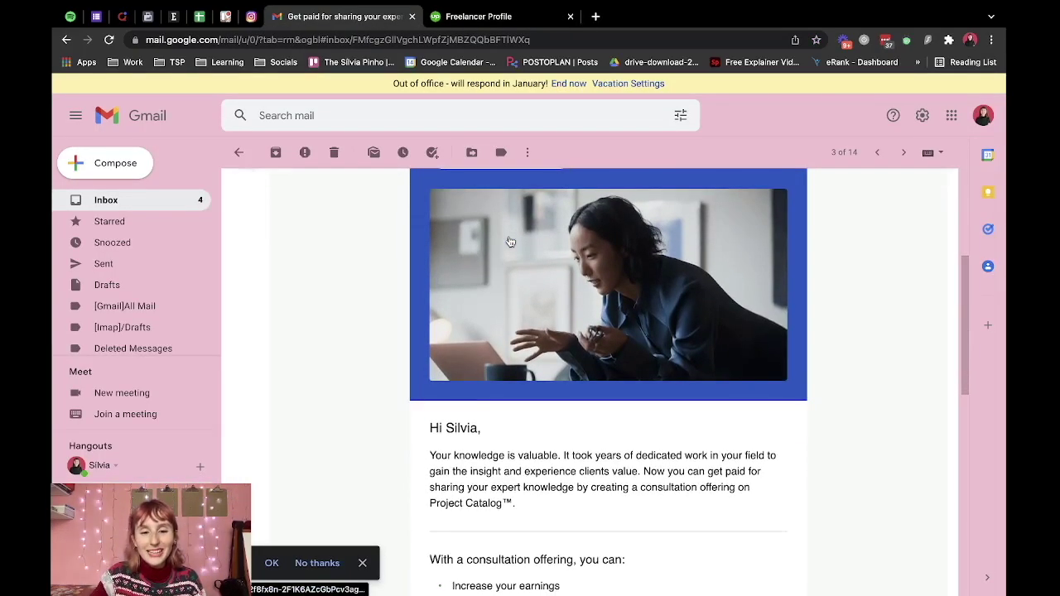
scroll(510, 240, "down", 3)
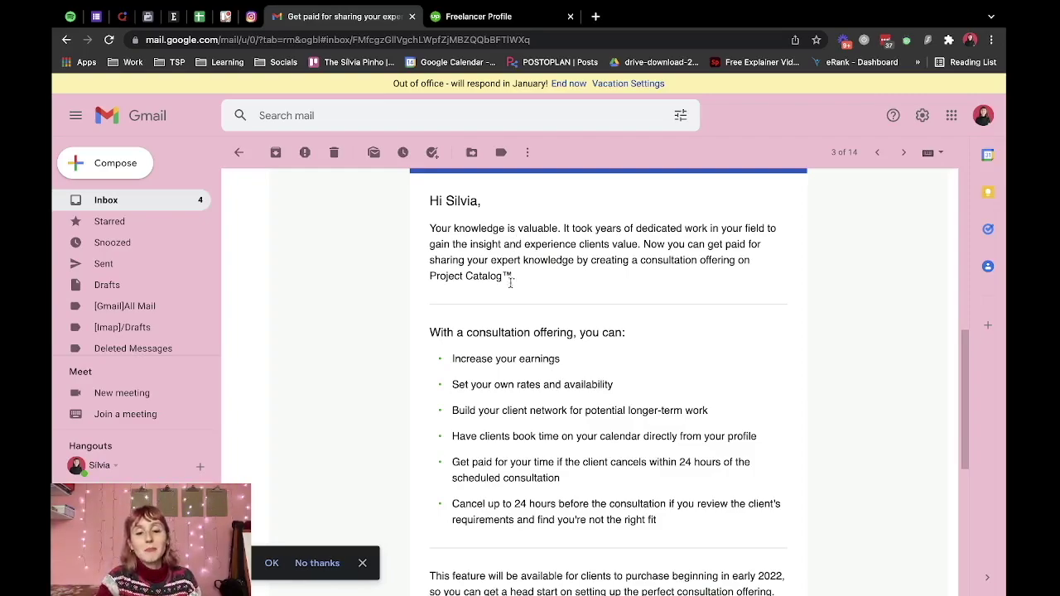
triple_click(523, 472)
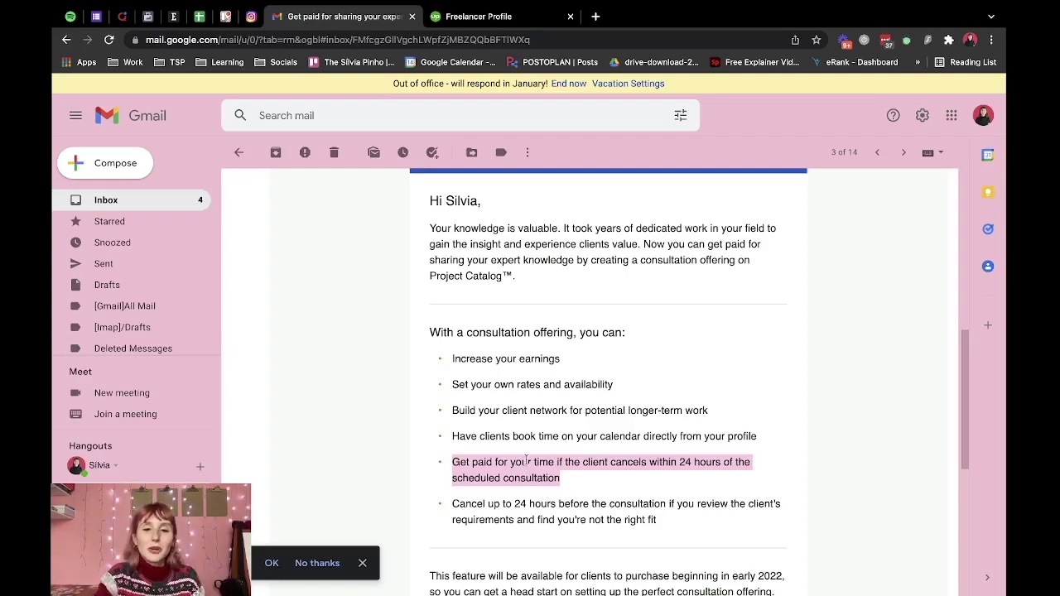
scroll(544, 290, "up", 3)
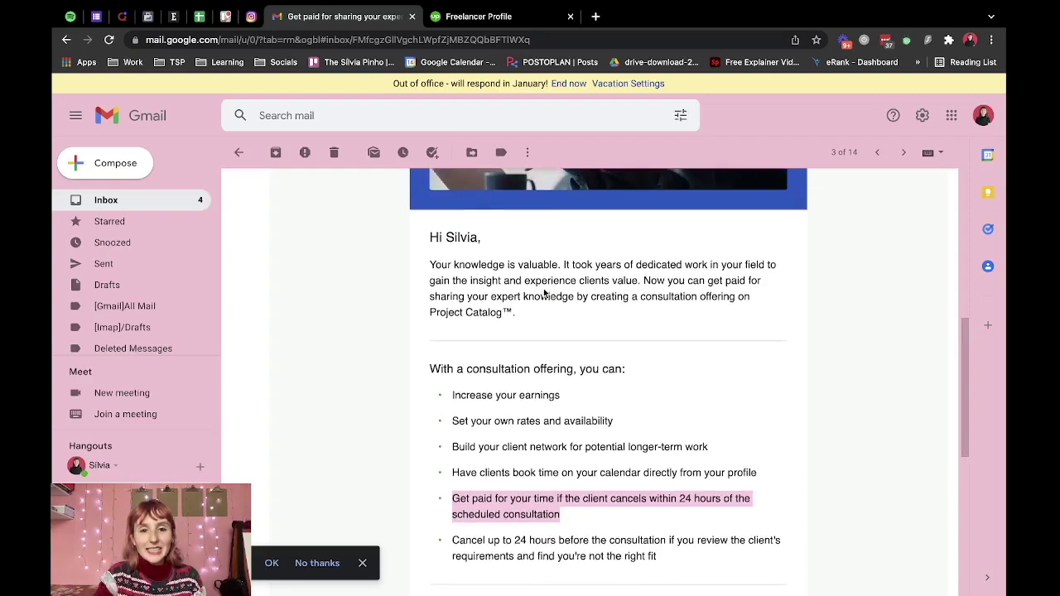
scroll(545, 294, "up", 1)
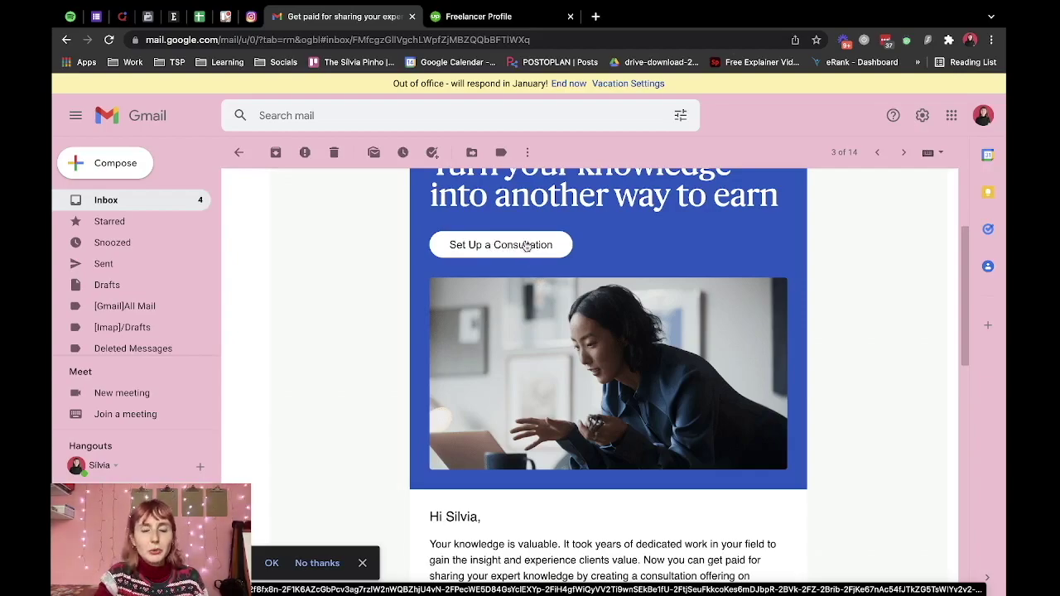
left_click(535, 16)
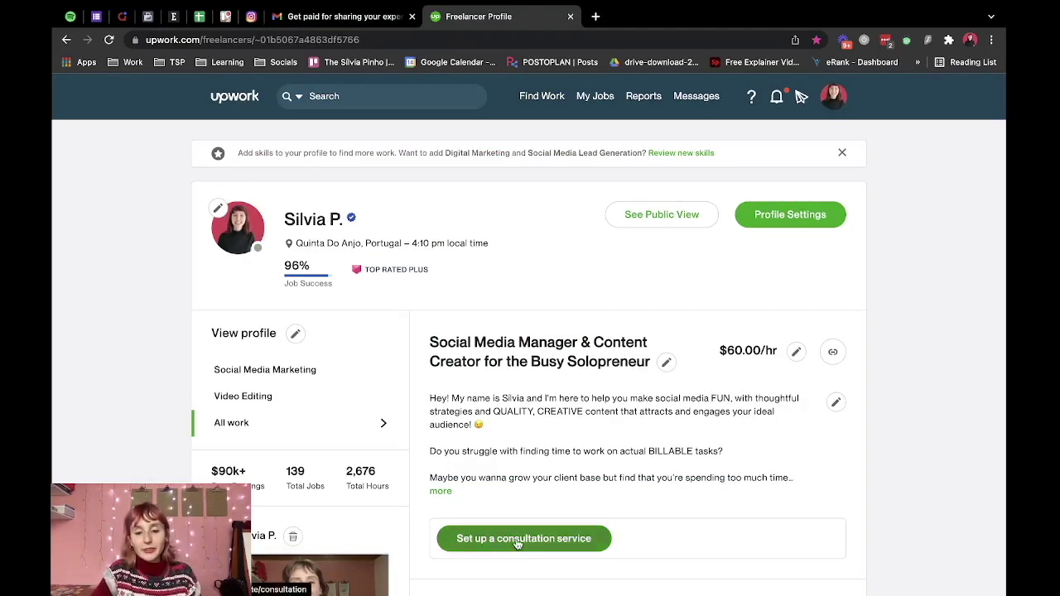
Start a new consultation with Marketing Strategy and Social Media Marketing expertise, and save the overview
left_click(517, 540)
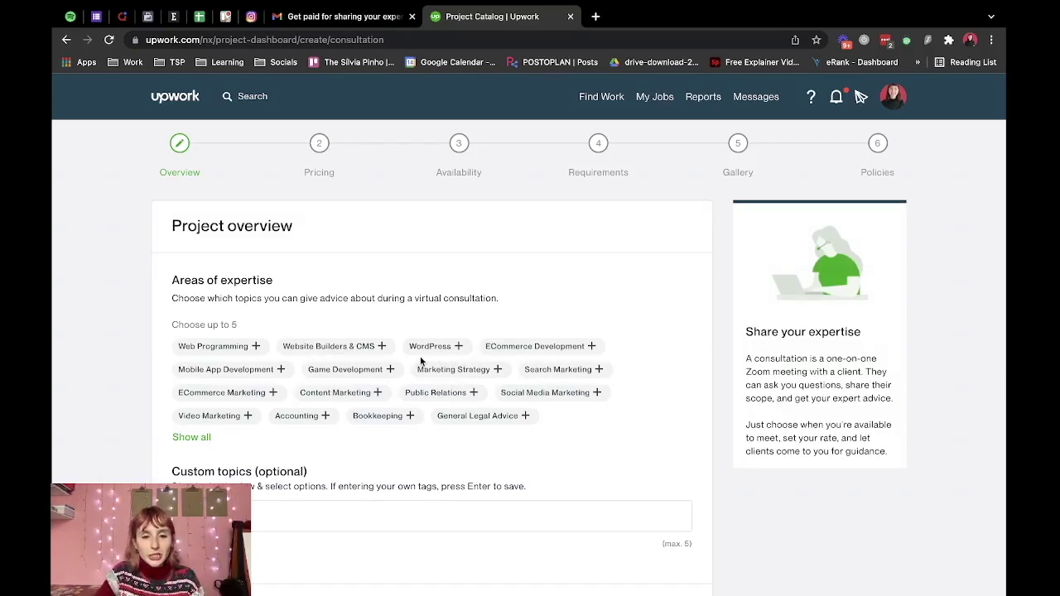
left_click(425, 372)
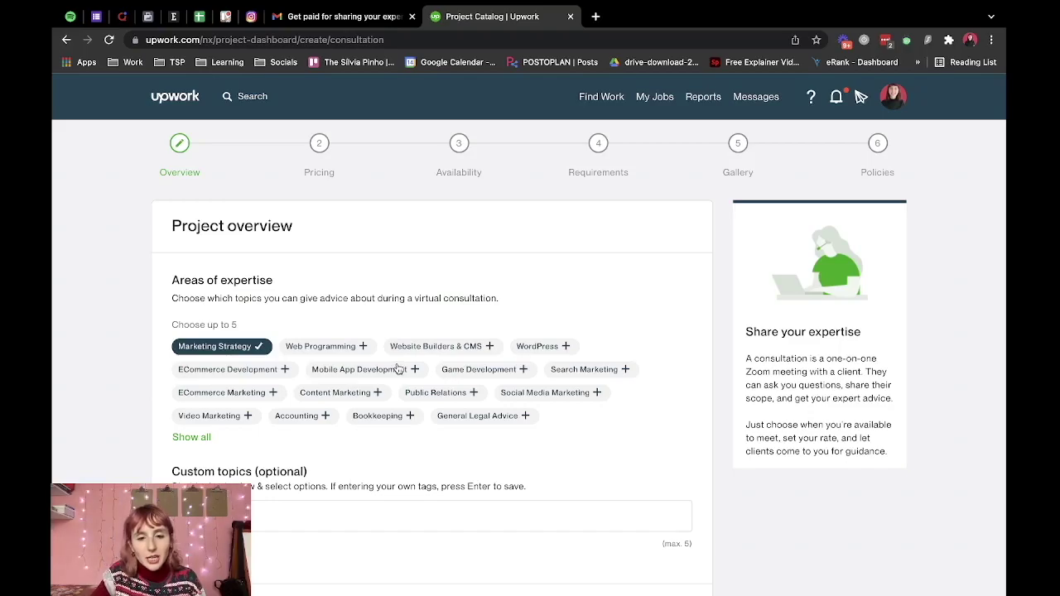
left_click(527, 398)
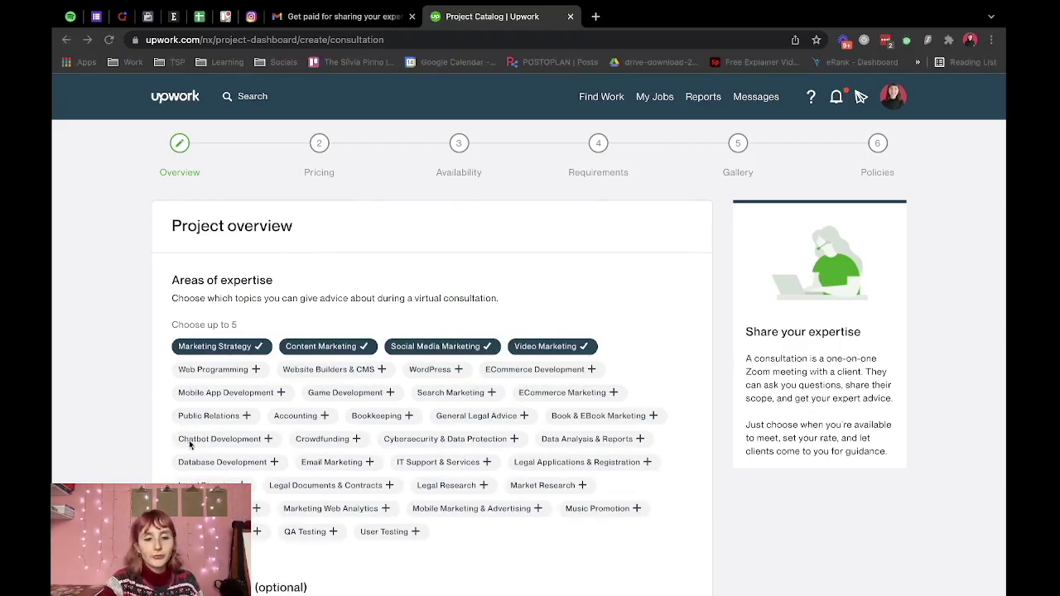
scroll(529, 331, "down", 3)
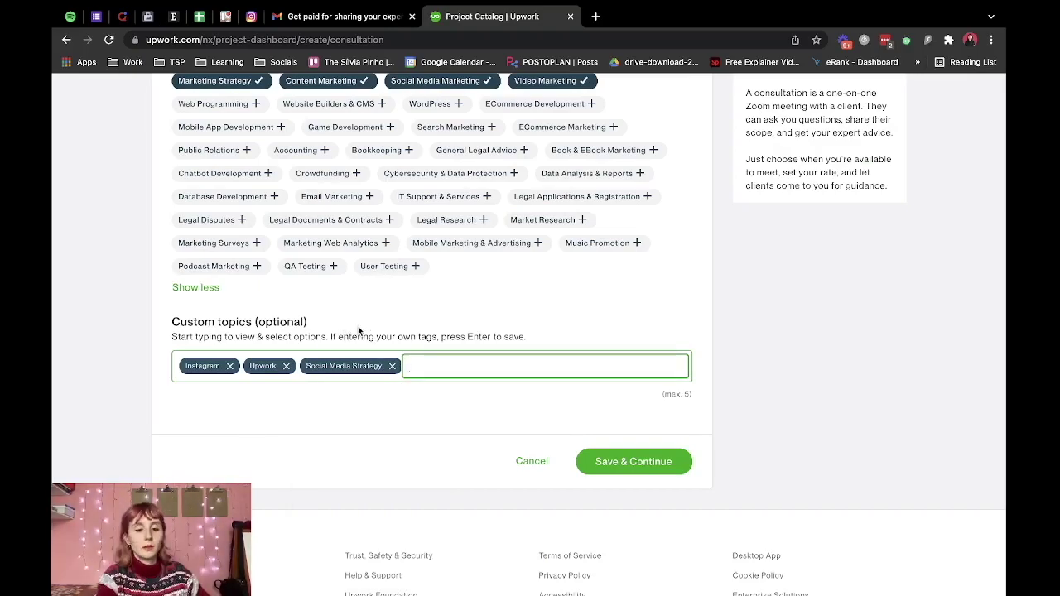
left_click(633, 461)
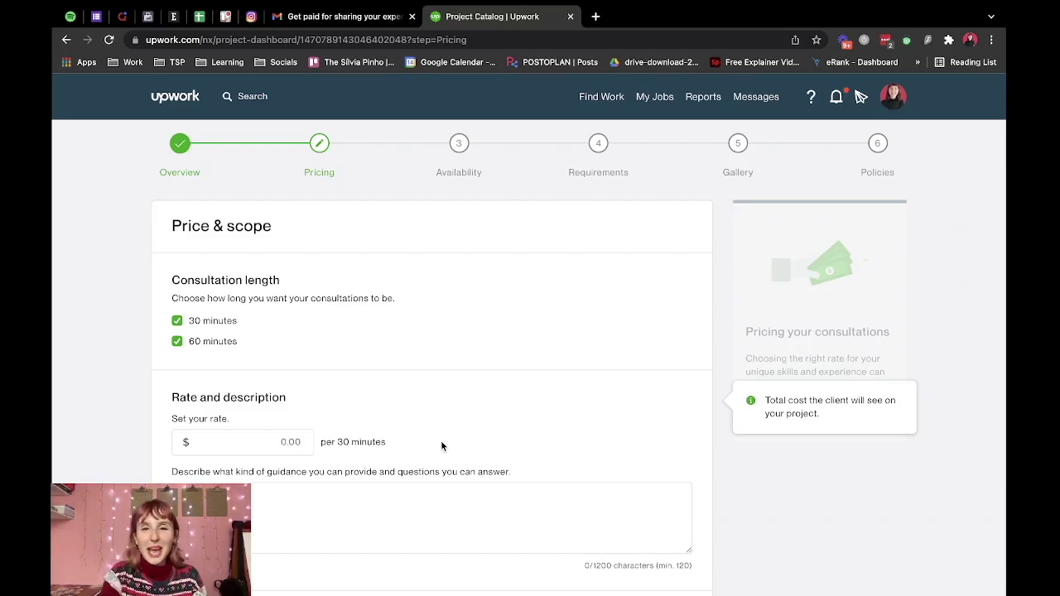
Set the consultation rate to $60 per 30 minutes
left_click(288, 441)
type("60")
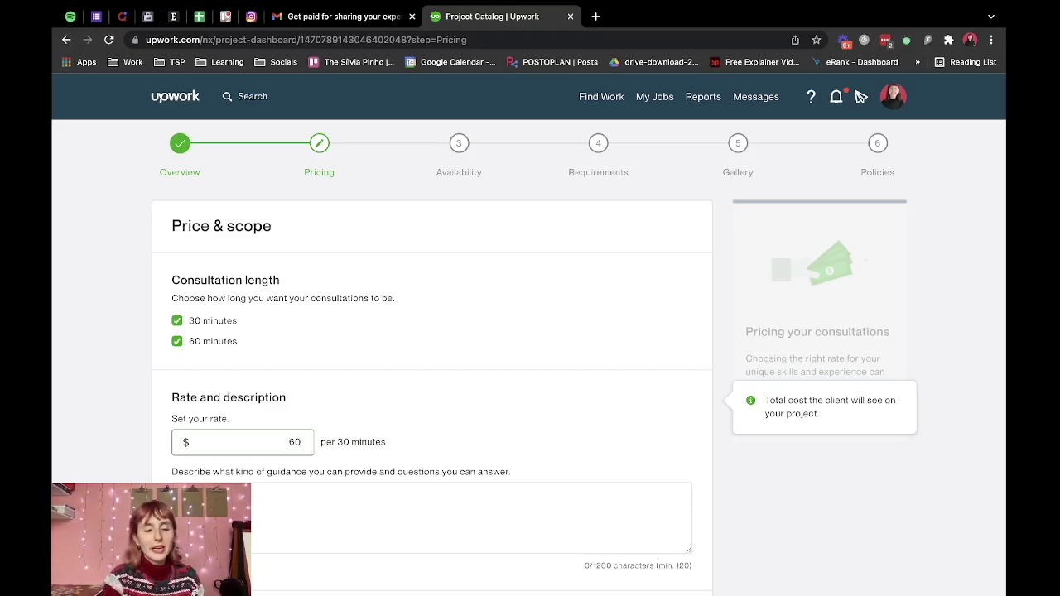
left_click(351, 406)
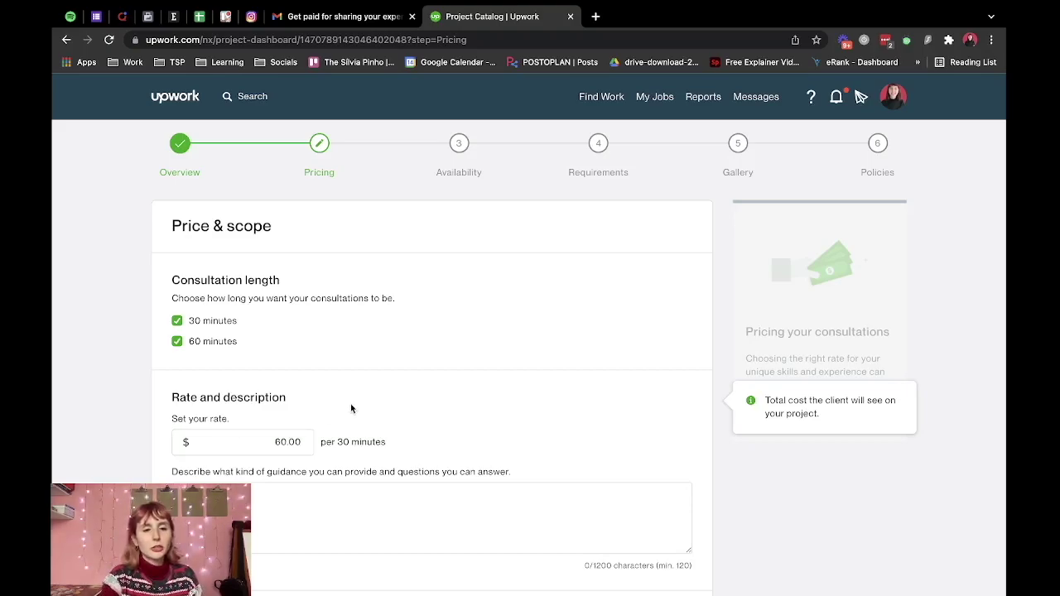
Add a meeting summary, time and cost estimate, and project plan as client documents
scroll(337, 356, "down", 5)
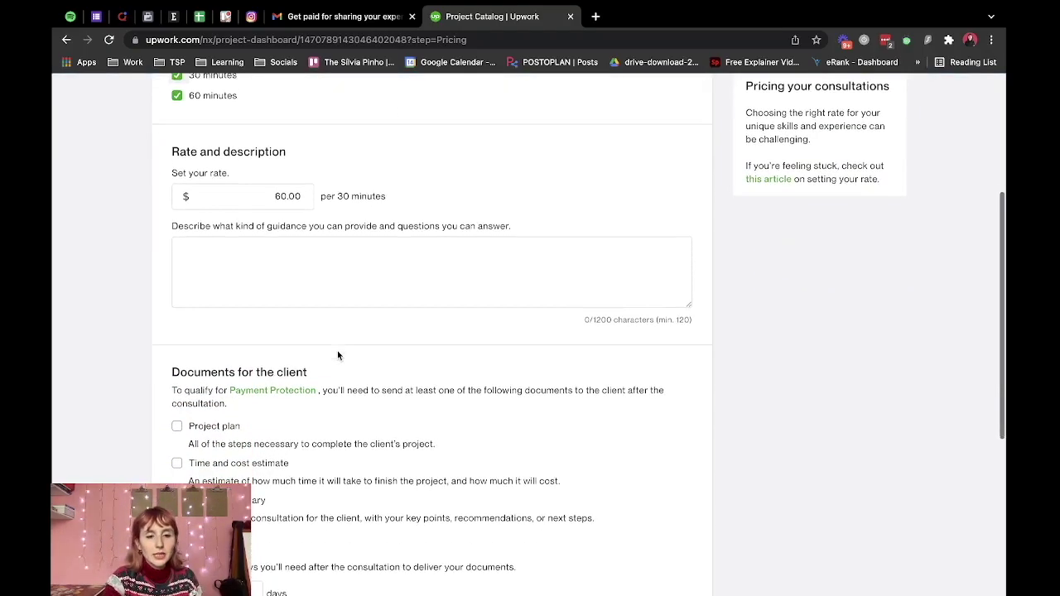
scroll(337, 355, "down", 1)
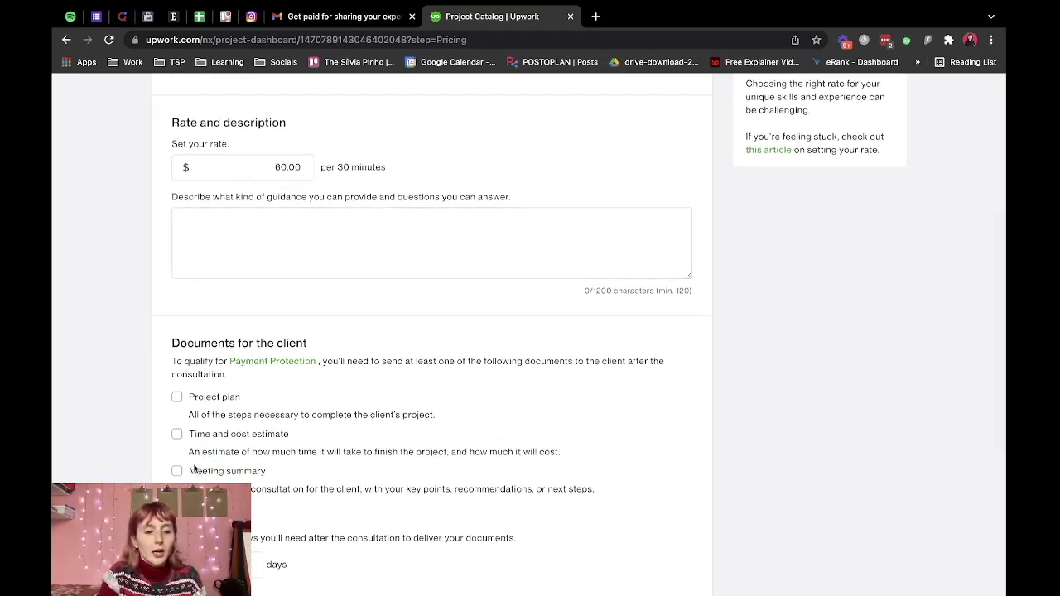
scroll(189, 465, "down", 2)
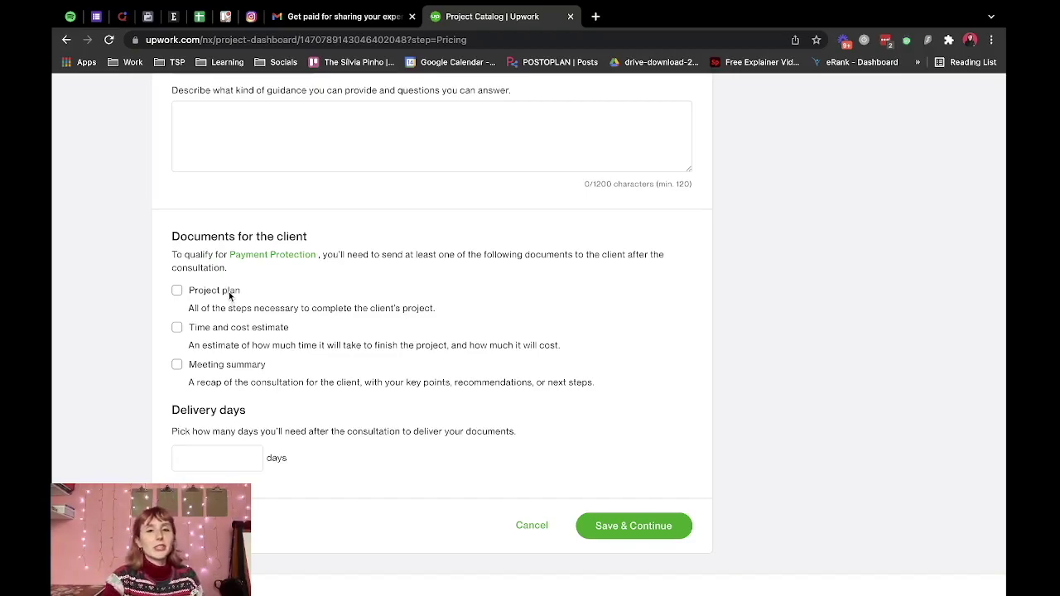
left_click(177, 365)
left_click(177, 327)
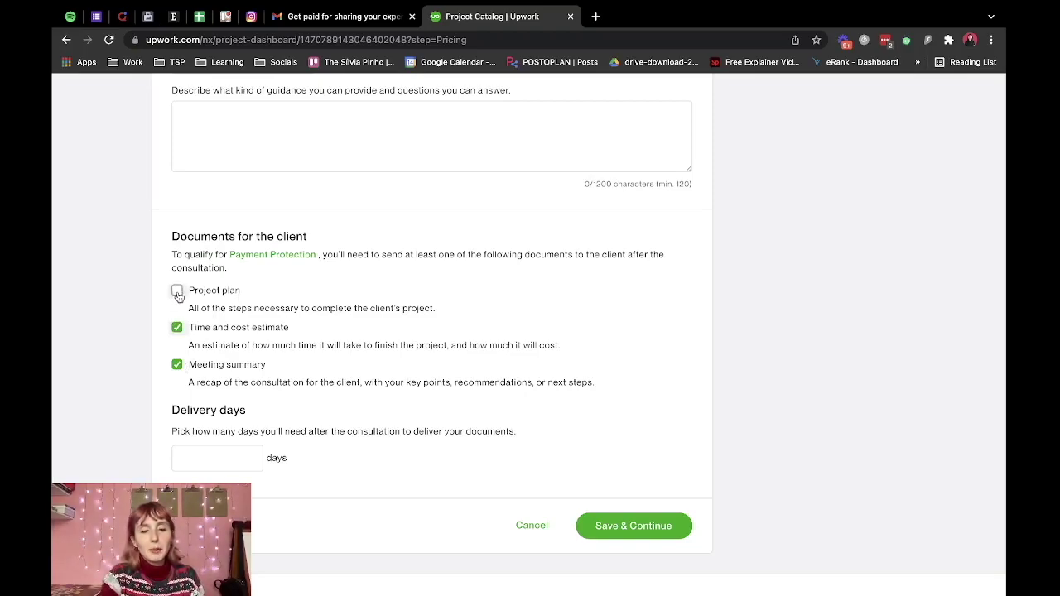
left_click(177, 293)
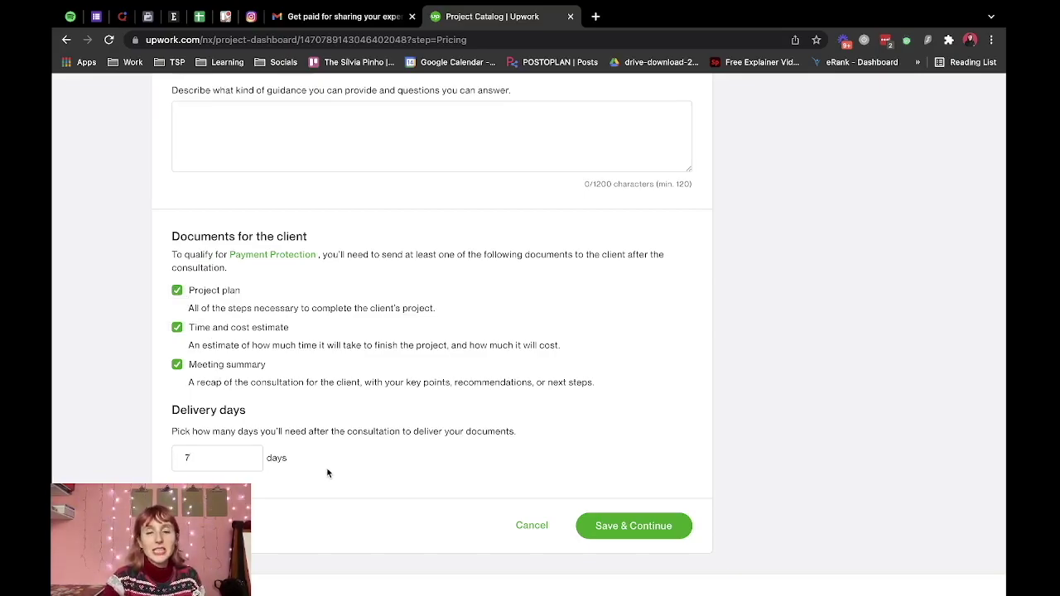
Compare against the live consultation listing, then save the pricing with 7 delivery days
scroll(375, 298, "up", 2)
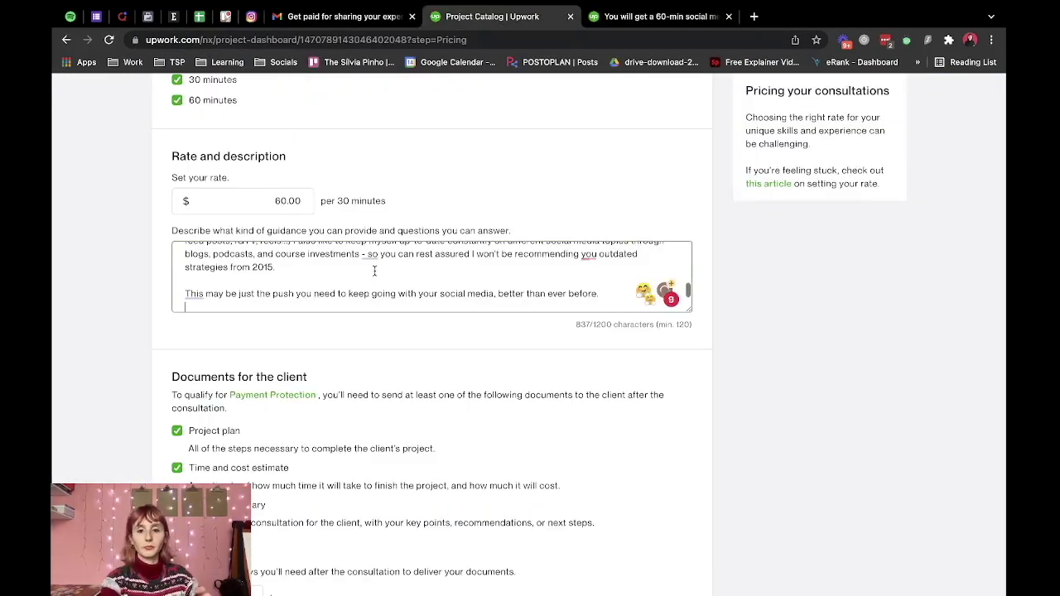
scroll(425, 272, "up", 5)
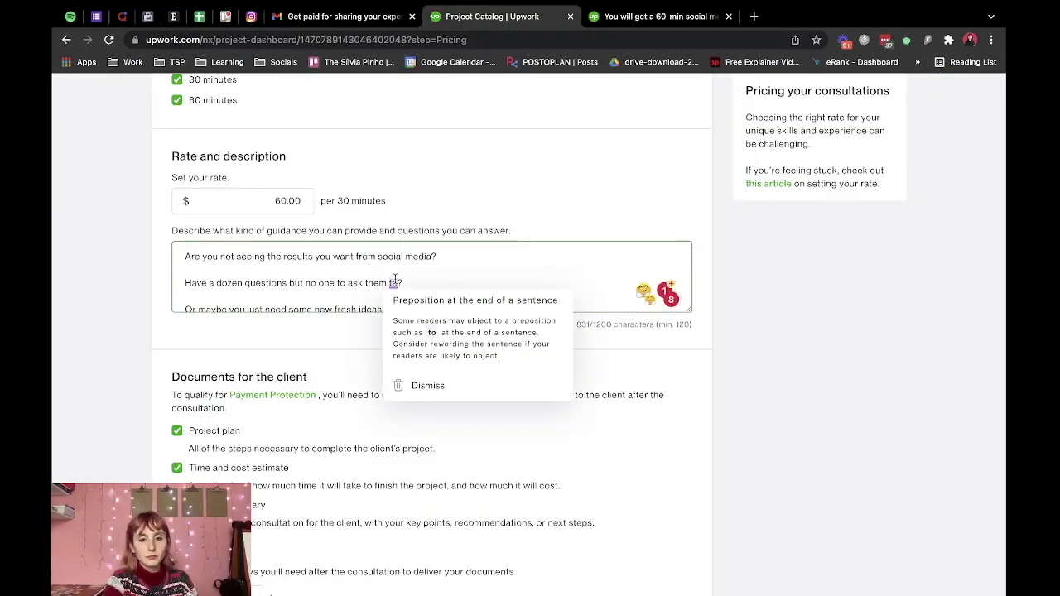
scroll(410, 279, "down", 3)
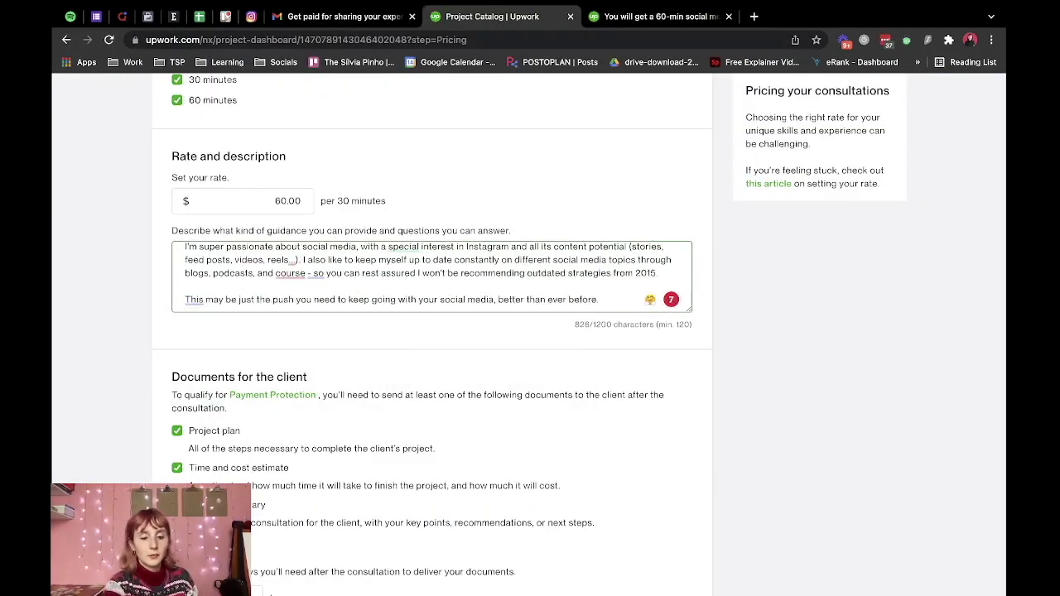
scroll(588, 218, "down", 1)
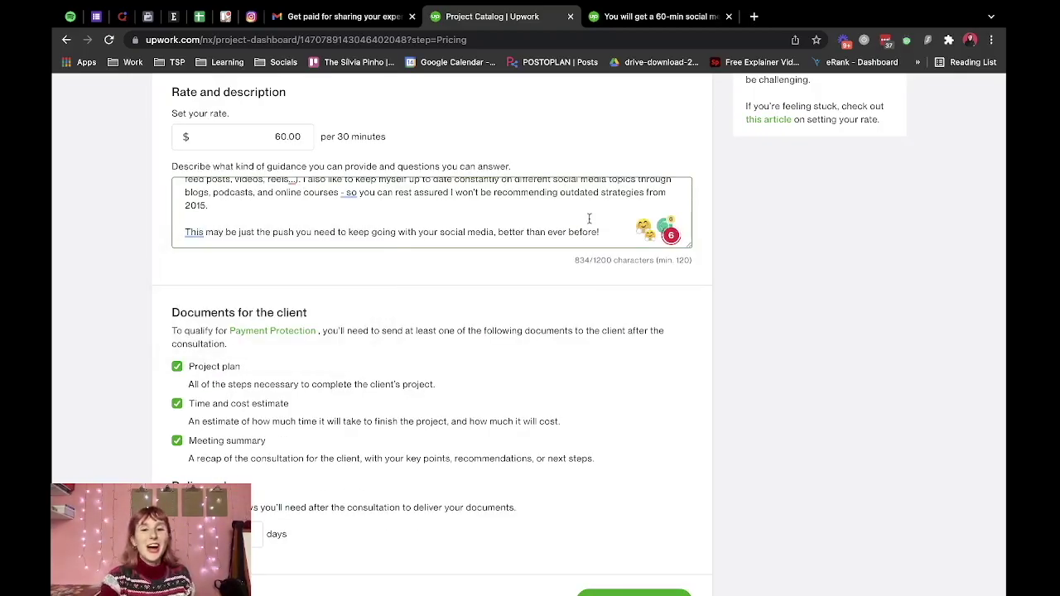
scroll(589, 218, "up", 5)
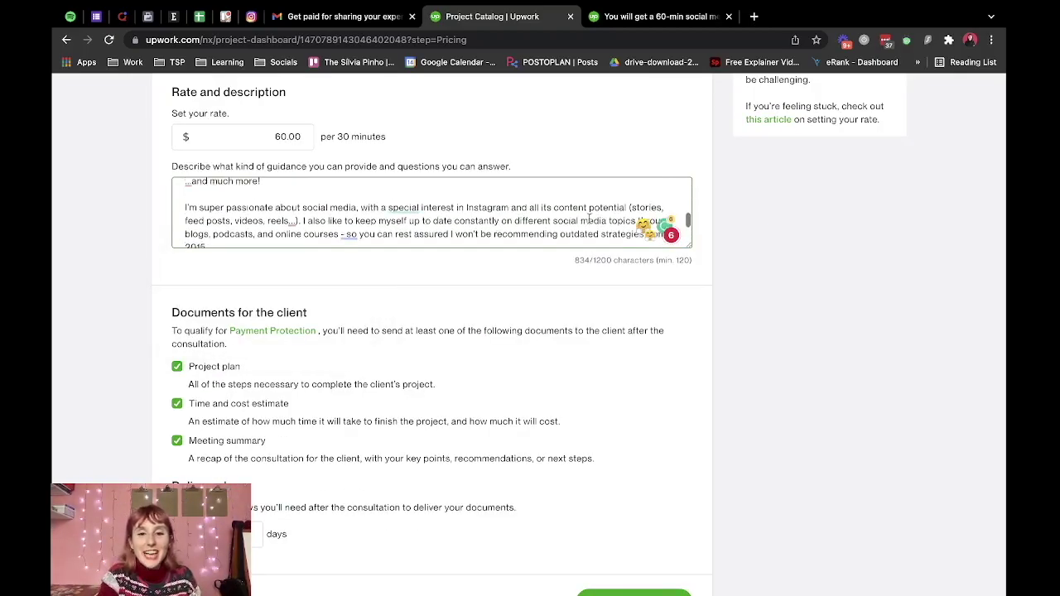
left_click(635, 18)
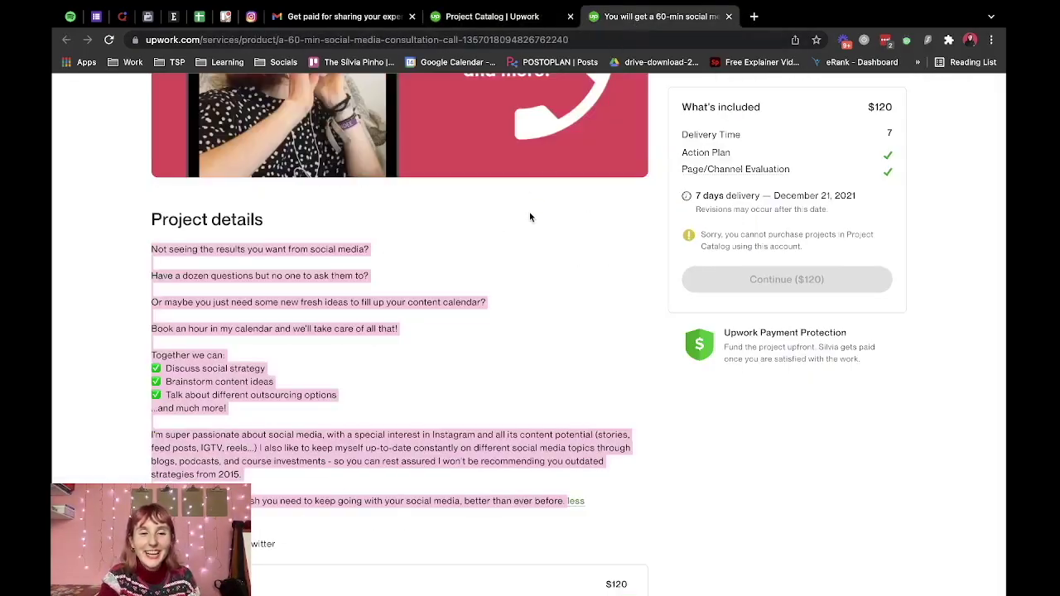
left_click(521, 17)
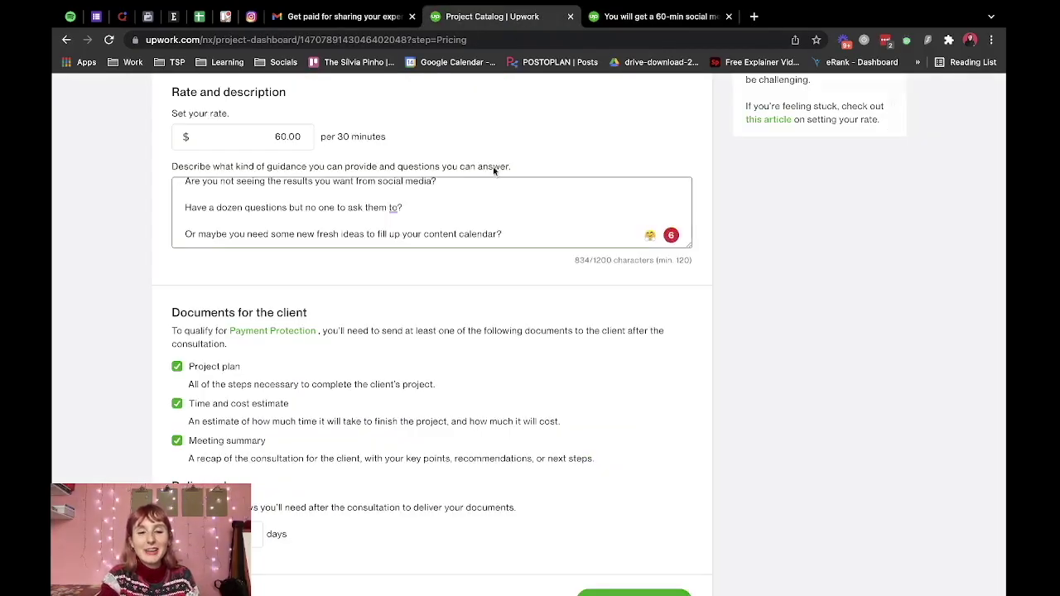
scroll(492, 201, "down", 5)
scroll(490, 202, "down", 10)
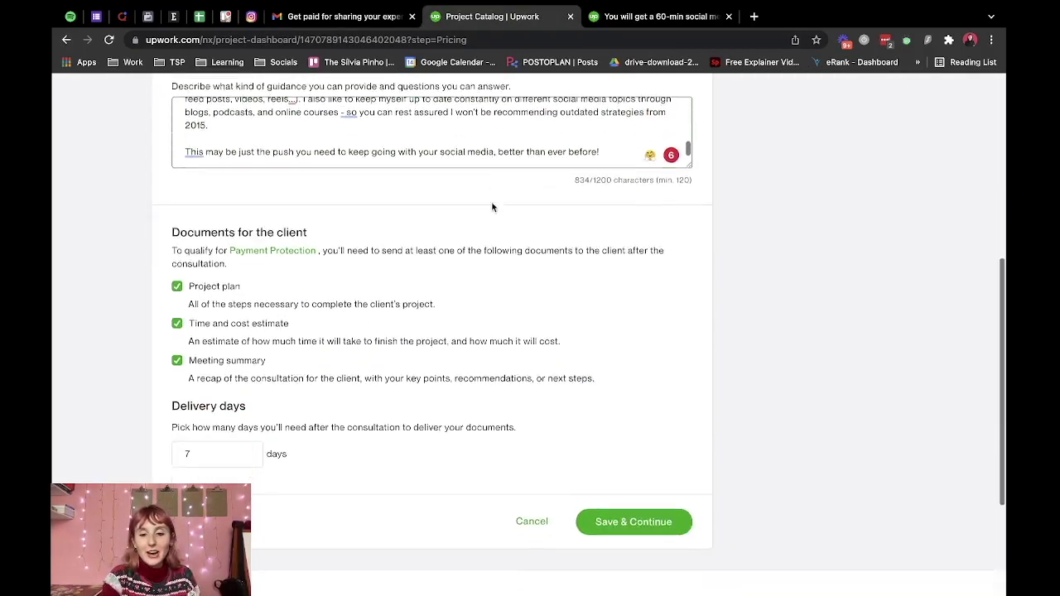
left_click(587, 441)
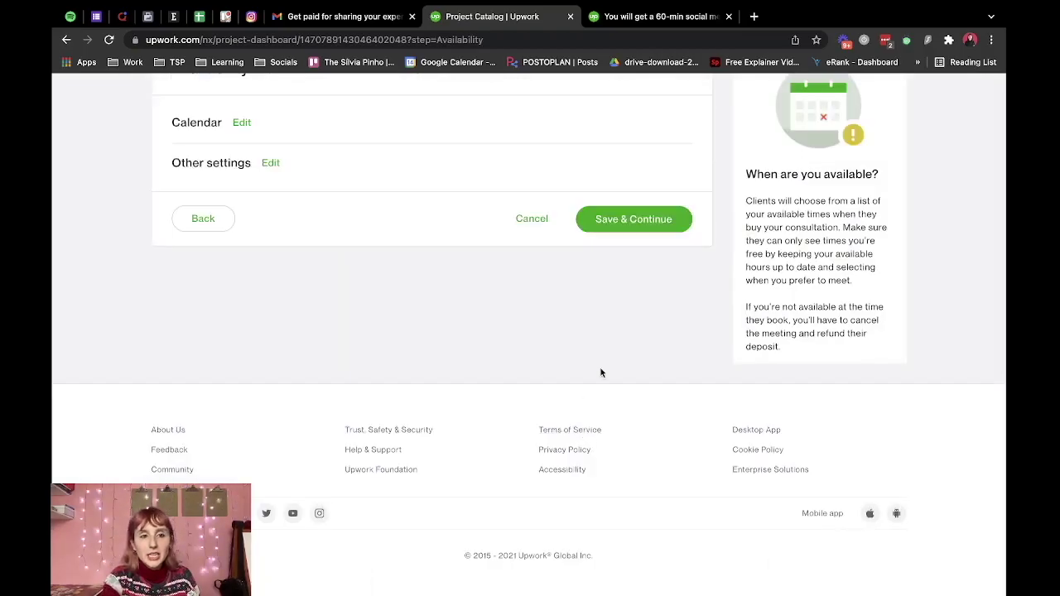
Remove the Monday 12:00–1:00 pm opening hours, keeping Tuesday and Thursday 2:00–5:00 pm
scroll(599, 372, "up", 3)
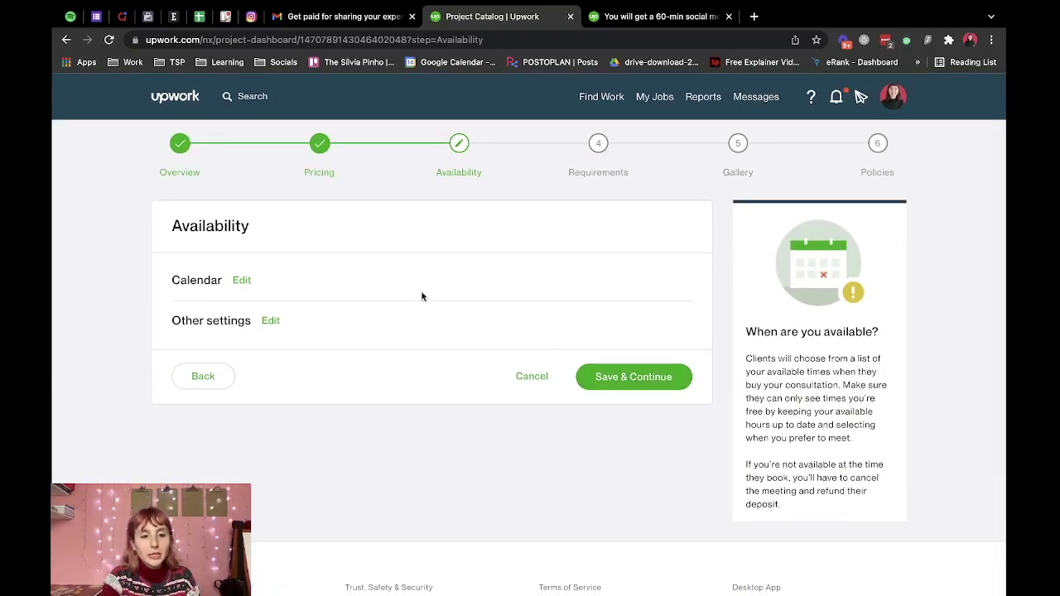
left_click(239, 281)
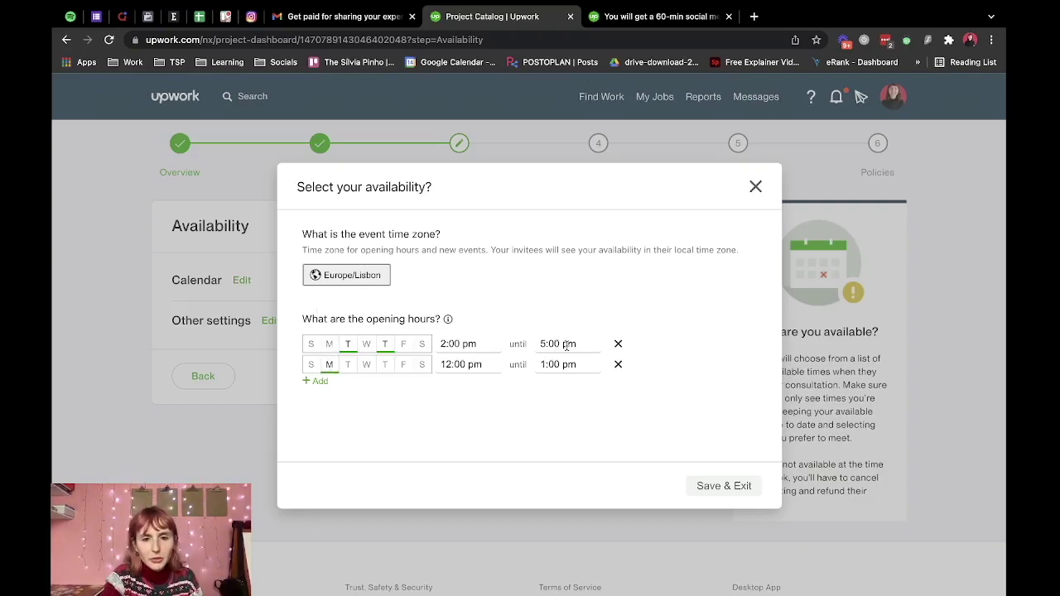
left_click(618, 366)
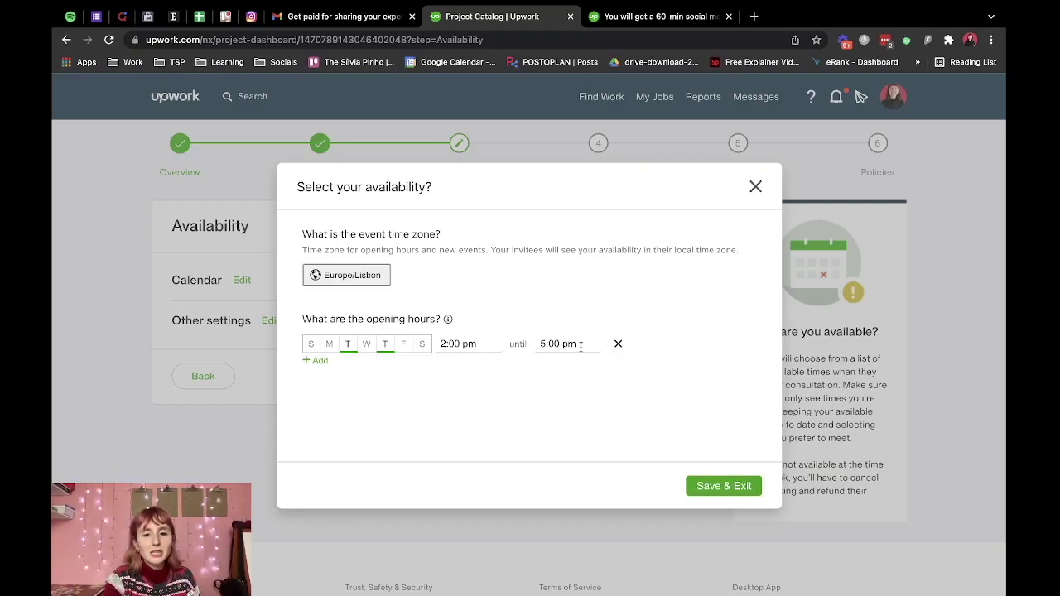
left_click(702, 483)
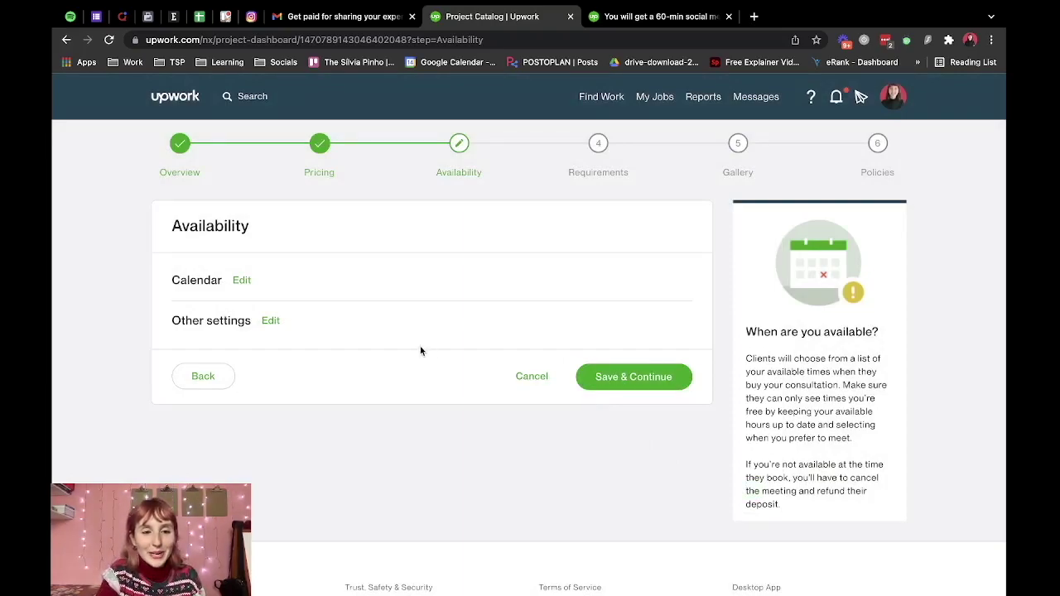
Save a 1-day booking notice and 4-week future limit, then save availability
left_click(271, 322)
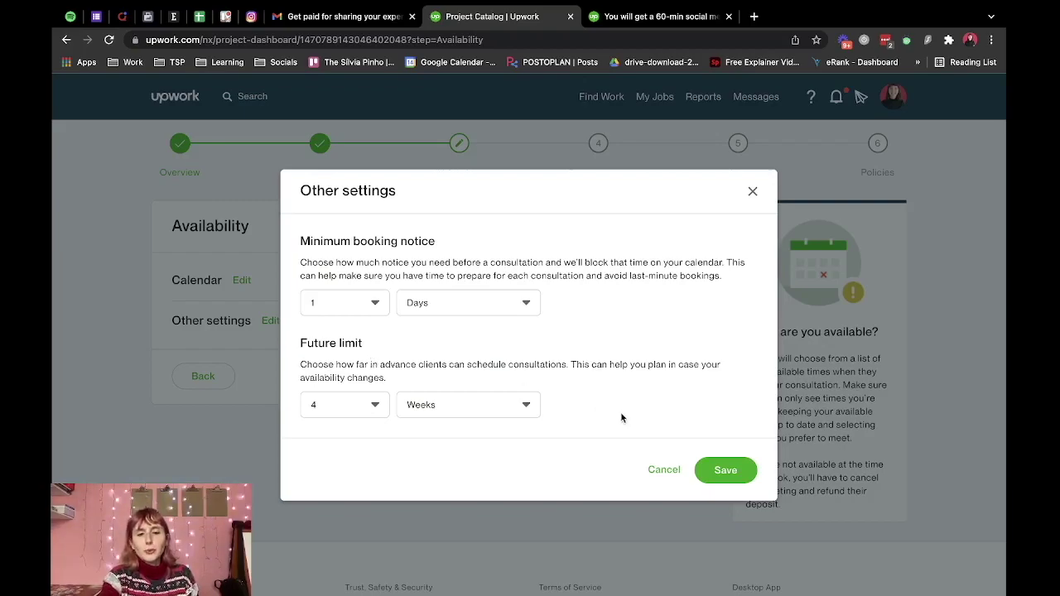
left_click(708, 466)
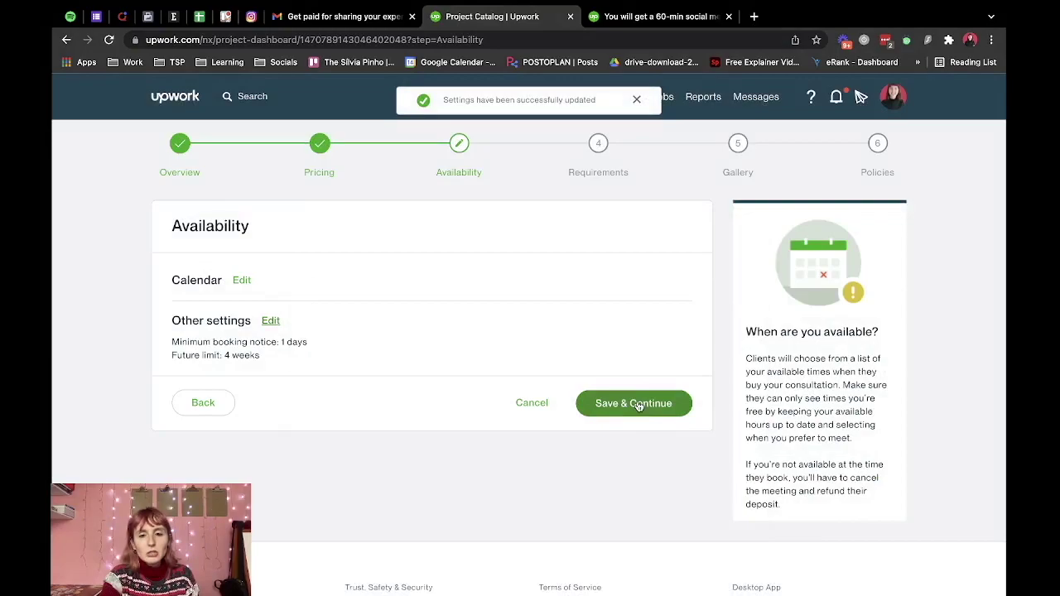
left_click(635, 404)
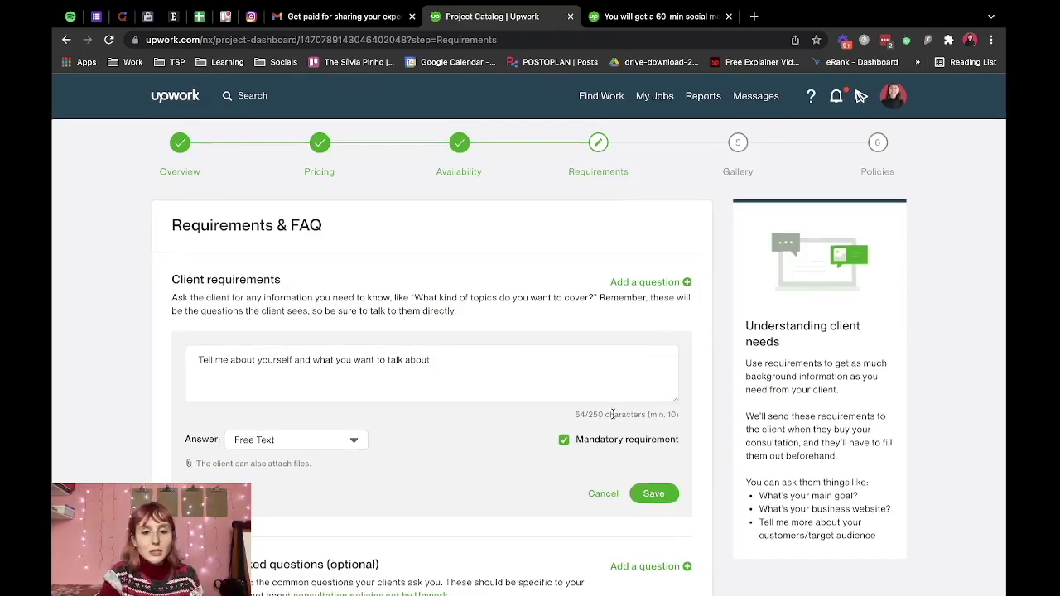
Check the five client questions and three FAQs against the live listing, then save requirements
scroll(613, 418, "down", 1)
scroll(614, 418, "down", 2)
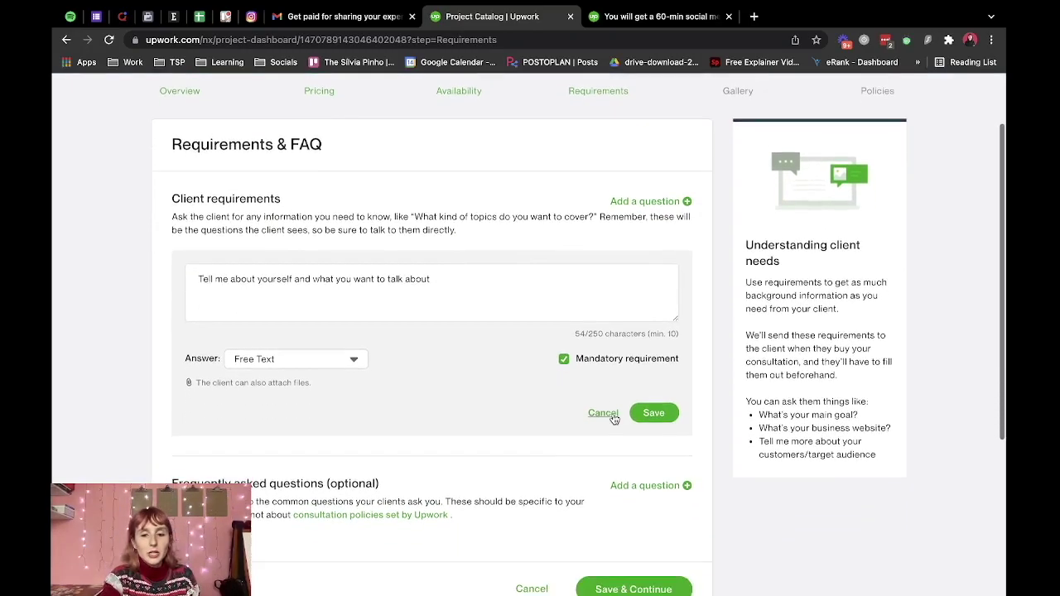
scroll(610, 440, "down", 2)
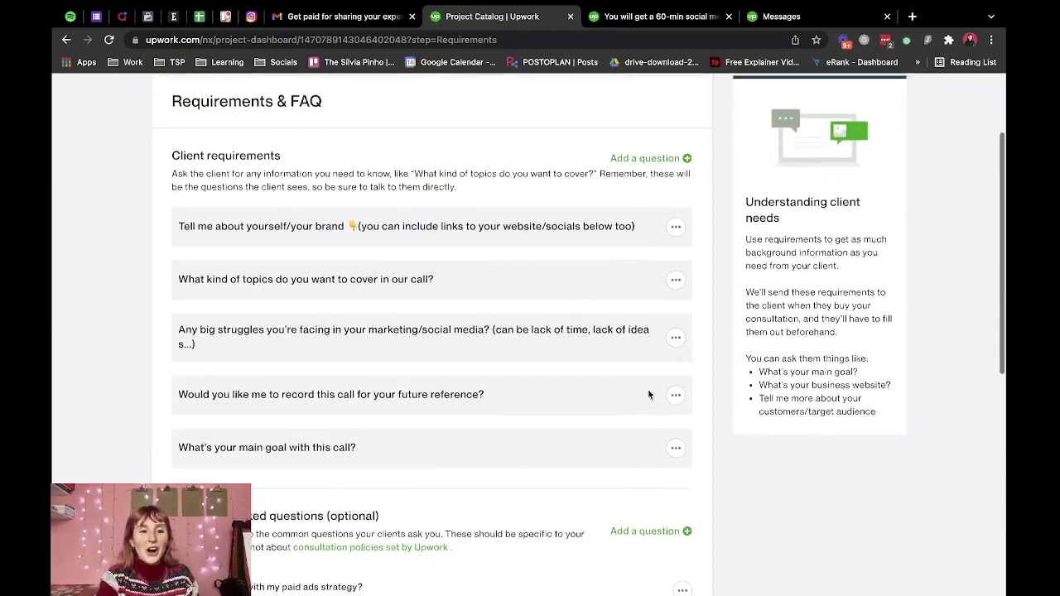
scroll(648, 395, "up", 2)
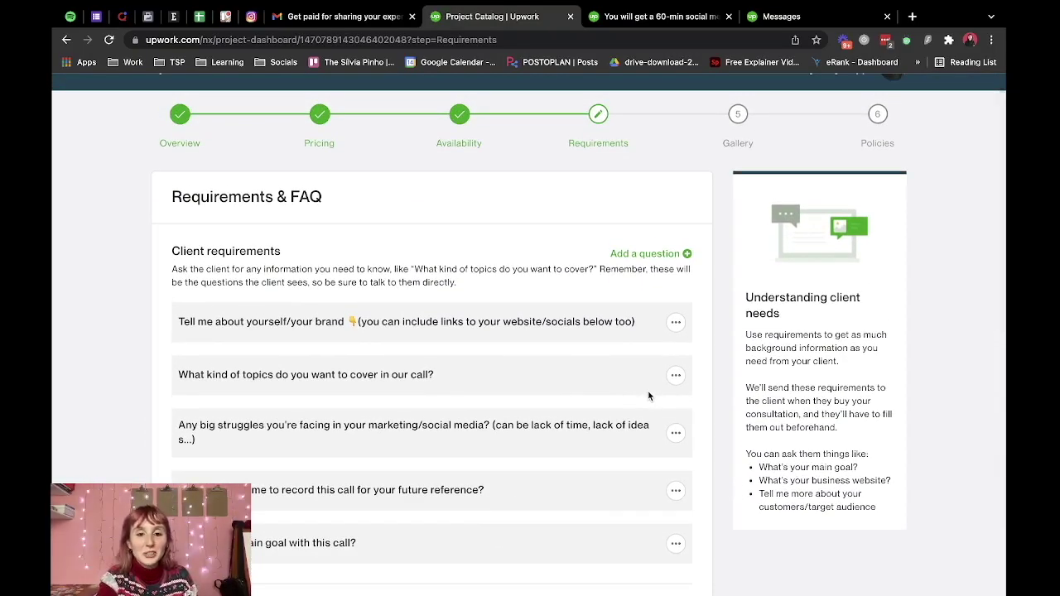
scroll(648, 395, "down", 1)
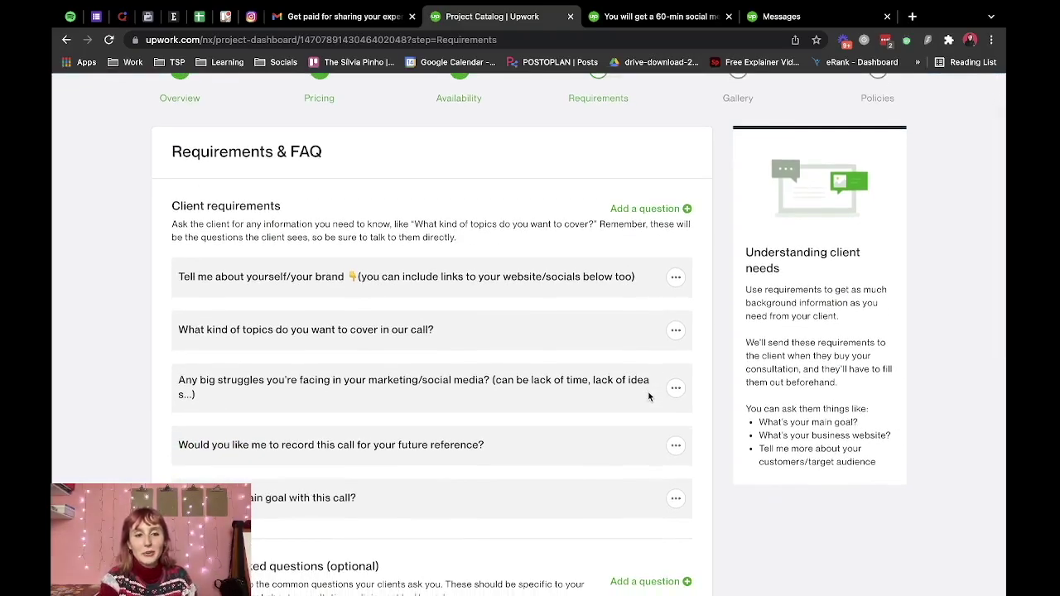
scroll(648, 397, "down", 5)
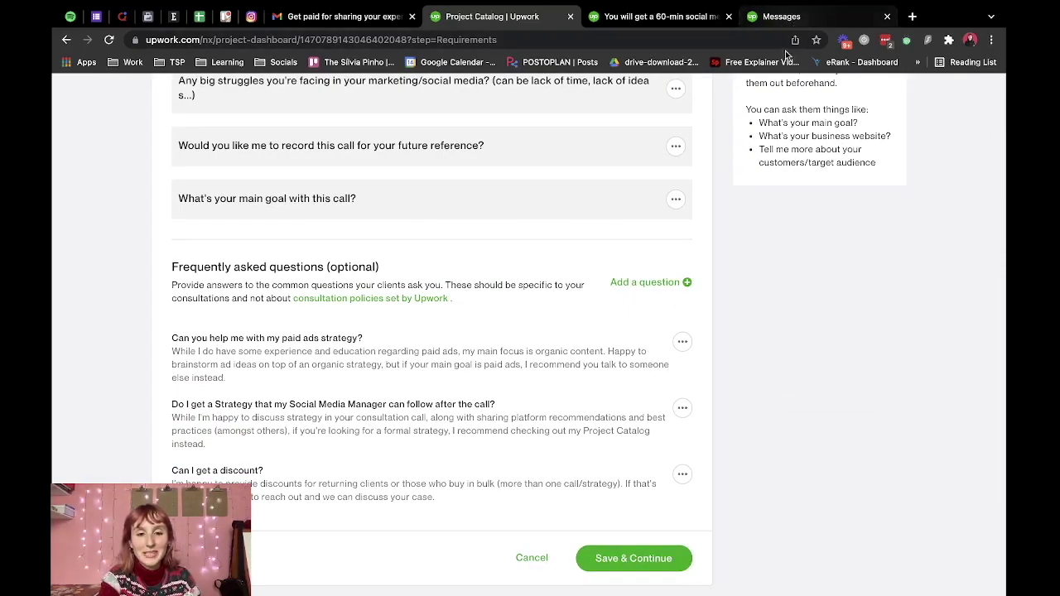
left_click(704, 23)
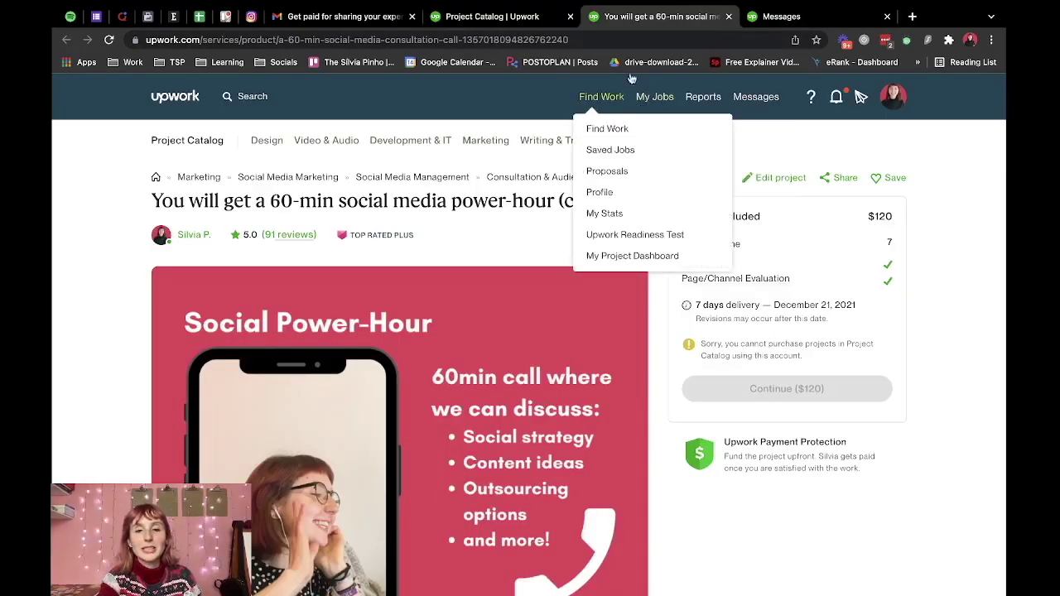
left_click(492, 17)
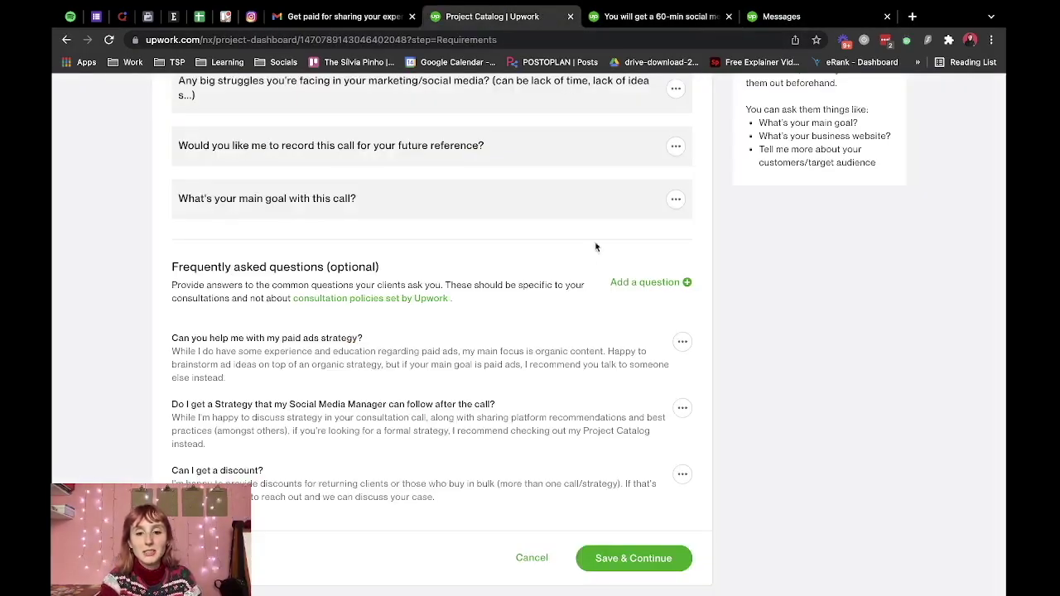
left_click(619, 558)
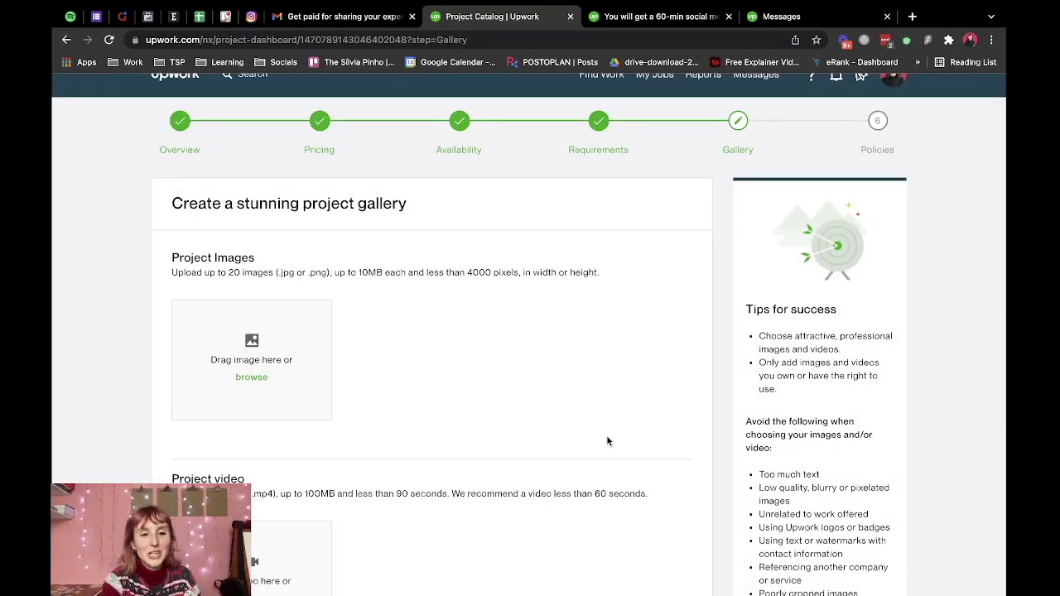
Compare the Social Power-Hour cover image with the live power-hour page, then continue to Policies
scroll(607, 441, "down", 3)
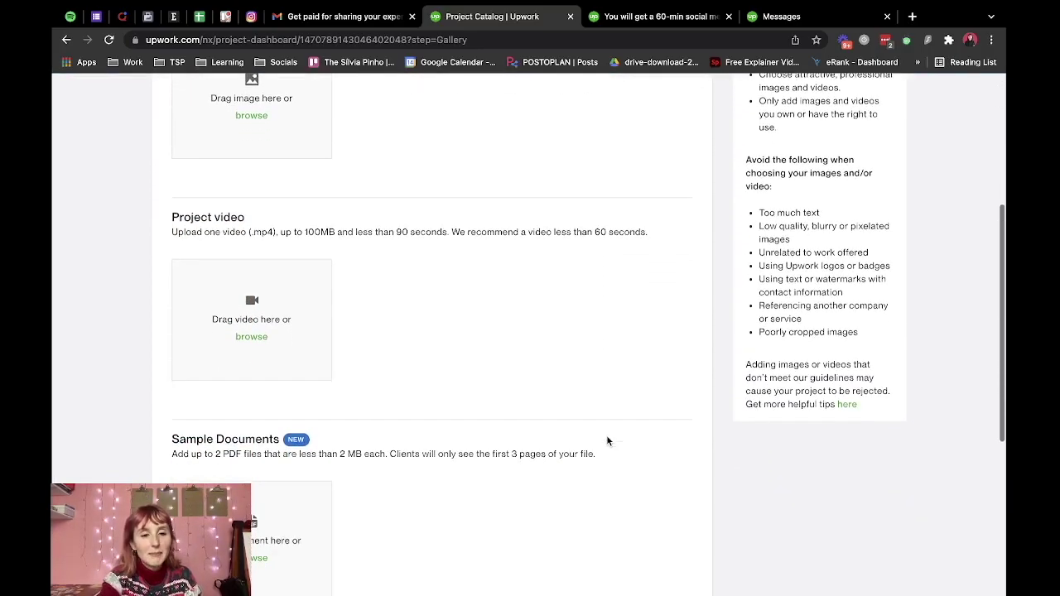
scroll(606, 440, "down", 2)
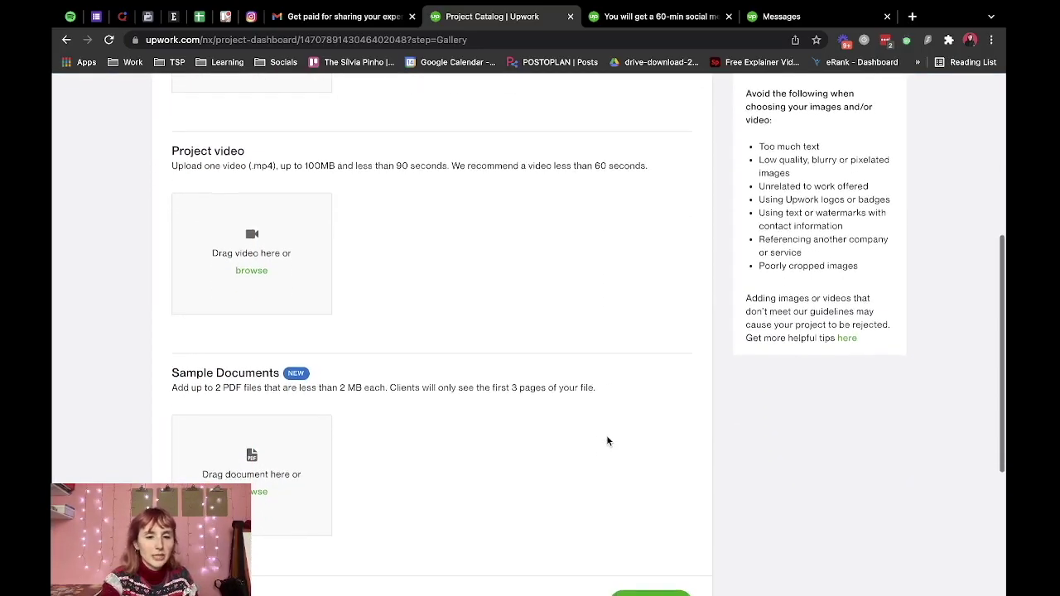
scroll(607, 440, "down", 1)
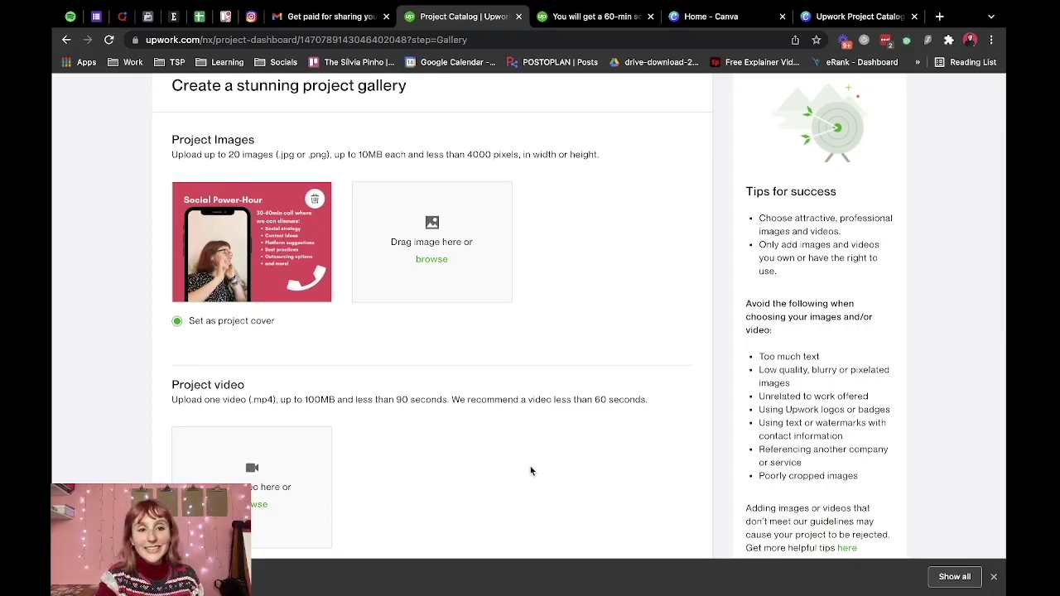
left_click(593, 16)
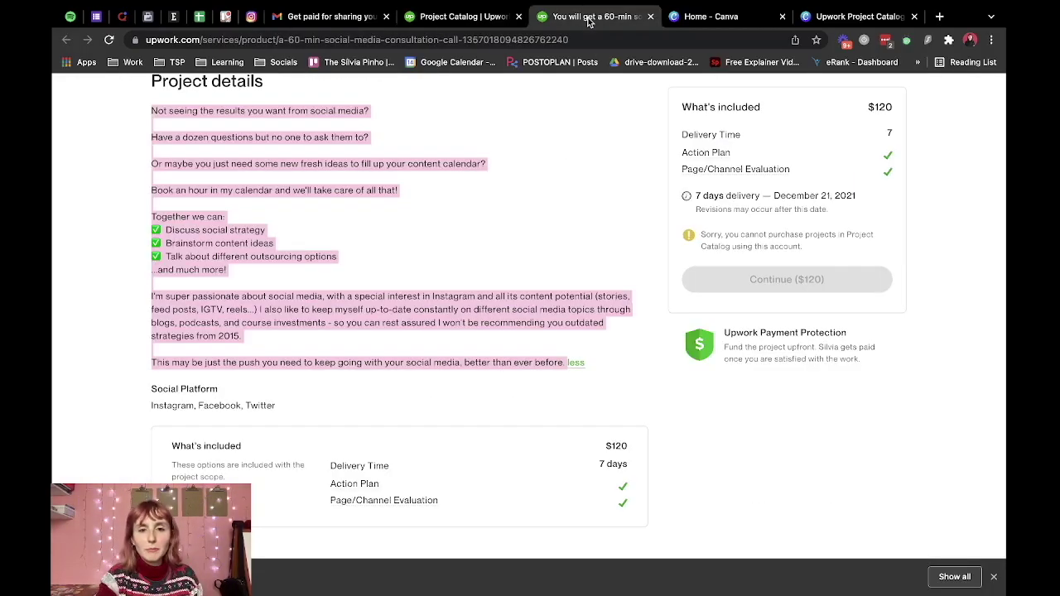
scroll(510, 177, "up", 10)
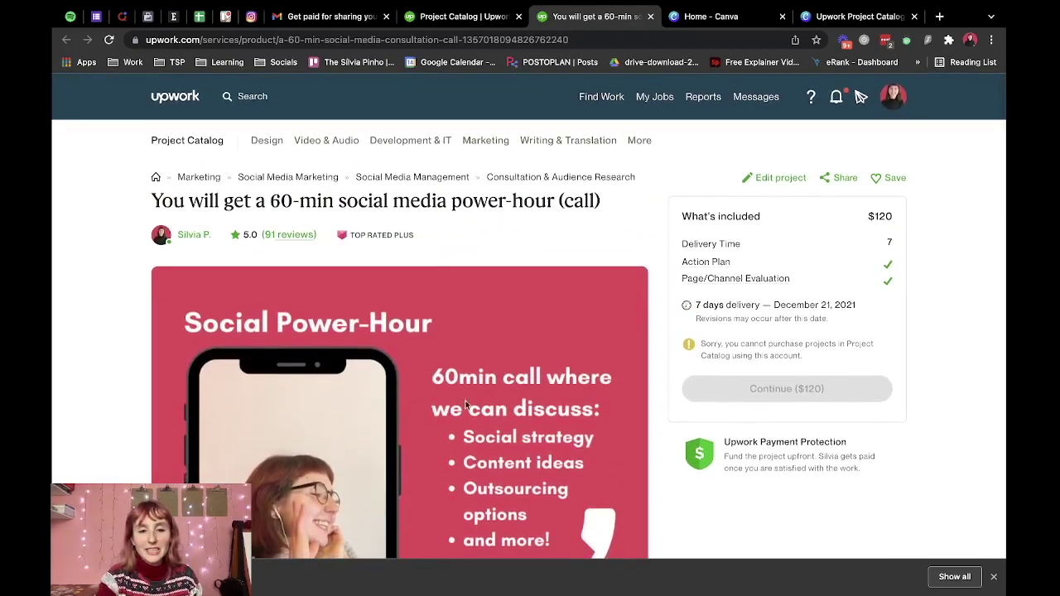
left_click(487, 10)
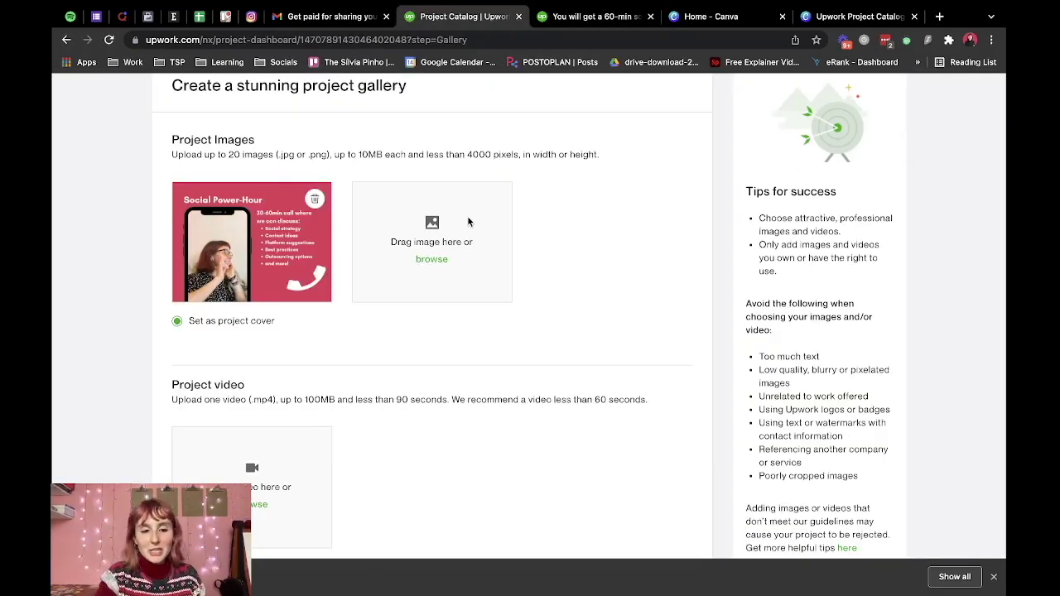
scroll(467, 219, "down", 3)
scroll(467, 221, "down", 2)
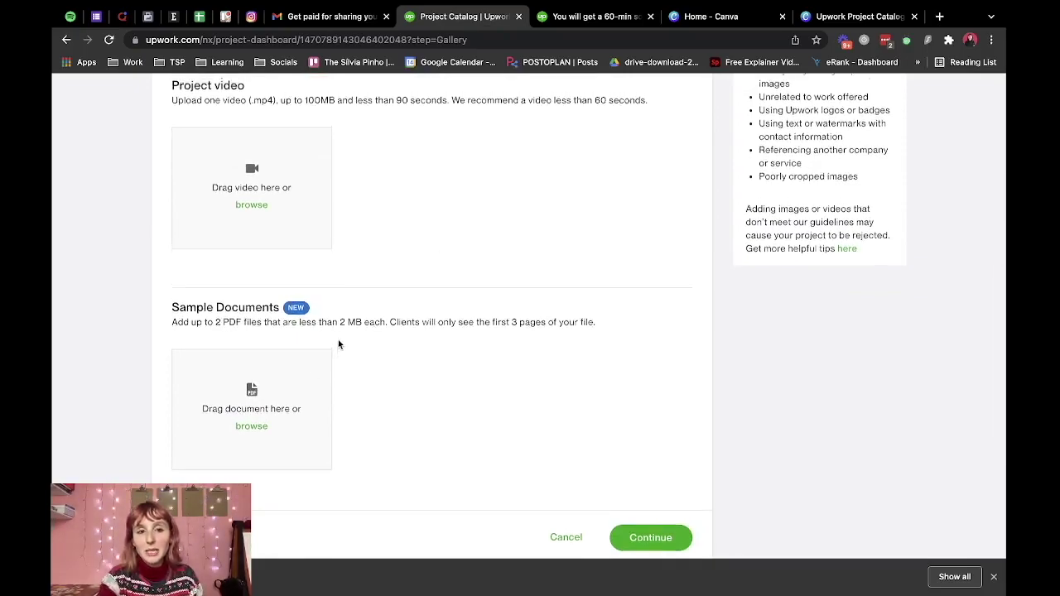
scroll(512, 278, "down", 10)
left_click(643, 395)
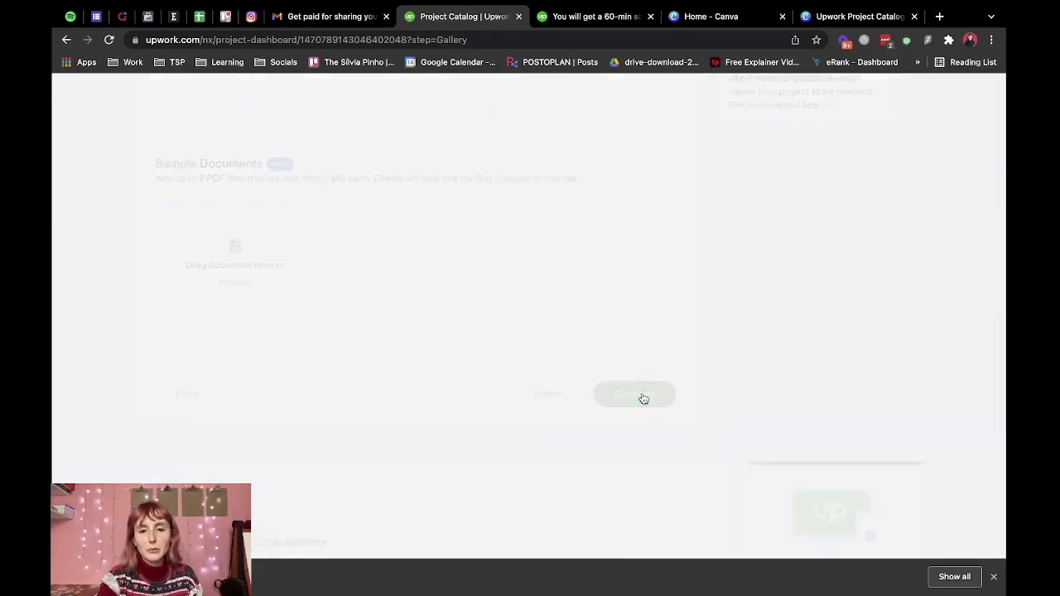
Review the Pricing step details, then go back to the Policies step
scroll(626, 360, "up", 10)
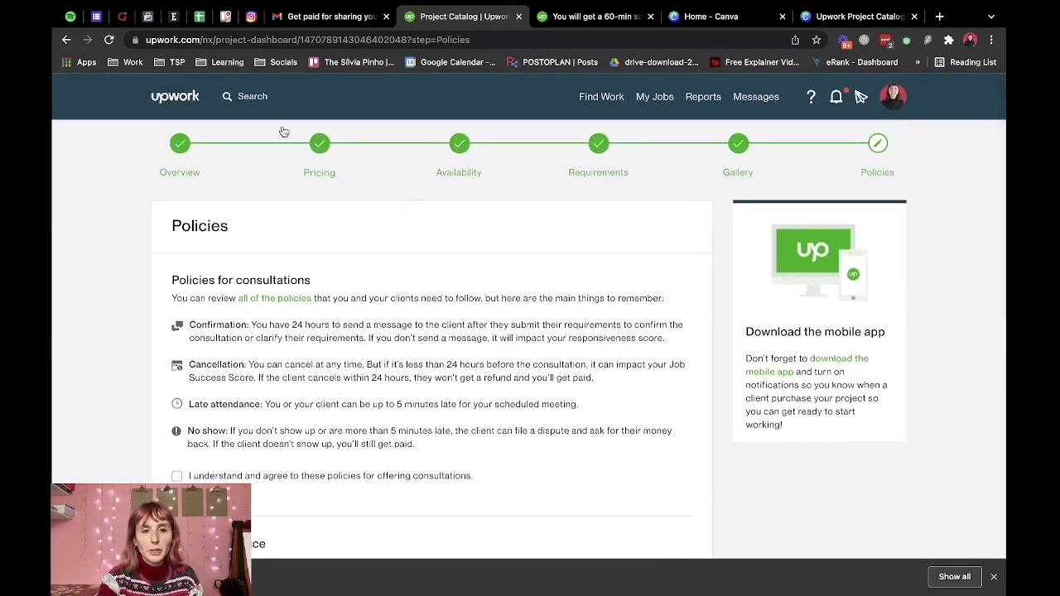
left_click(319, 145)
scroll(320, 270, "down", 5)
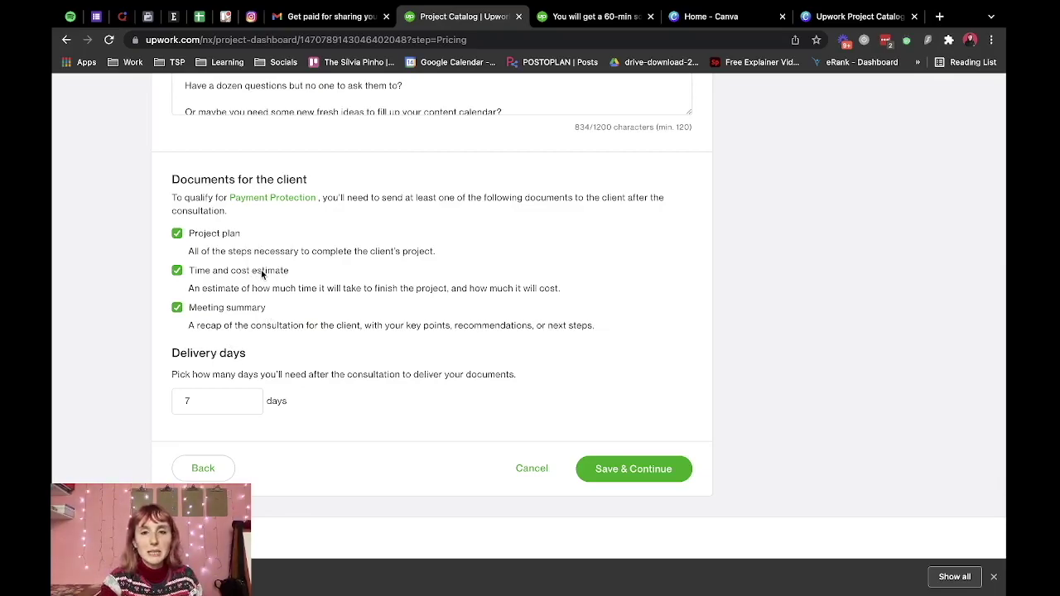
scroll(313, 263, "up", 5)
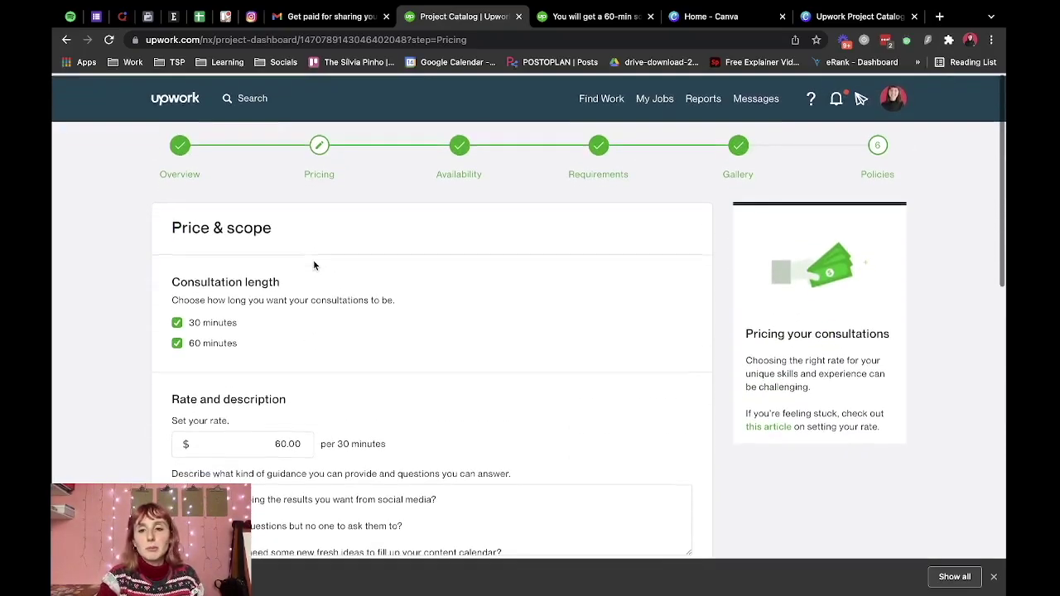
left_click(878, 145)
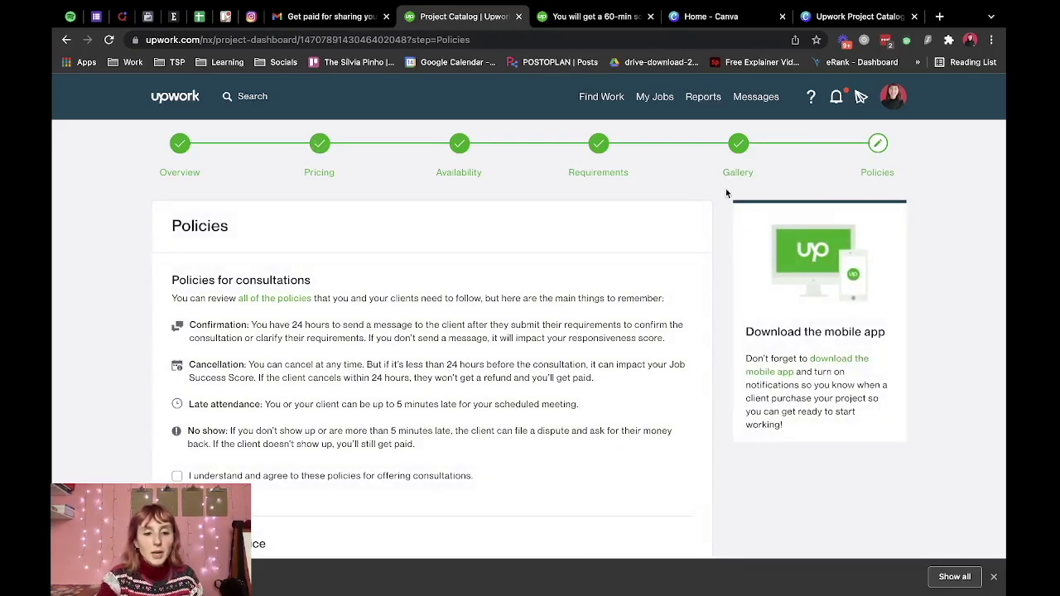
Agree to the consultation policies, Terms of Service and Privacy Notice, and attempt submission
left_click(410, 474)
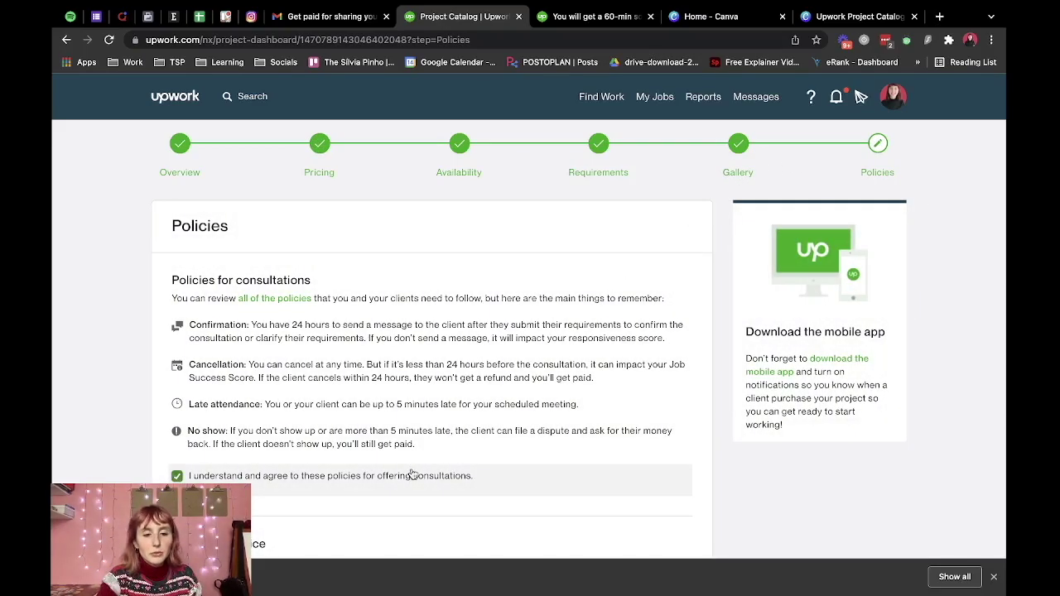
scroll(412, 473, "down", 1)
scroll(413, 472, "down", 5)
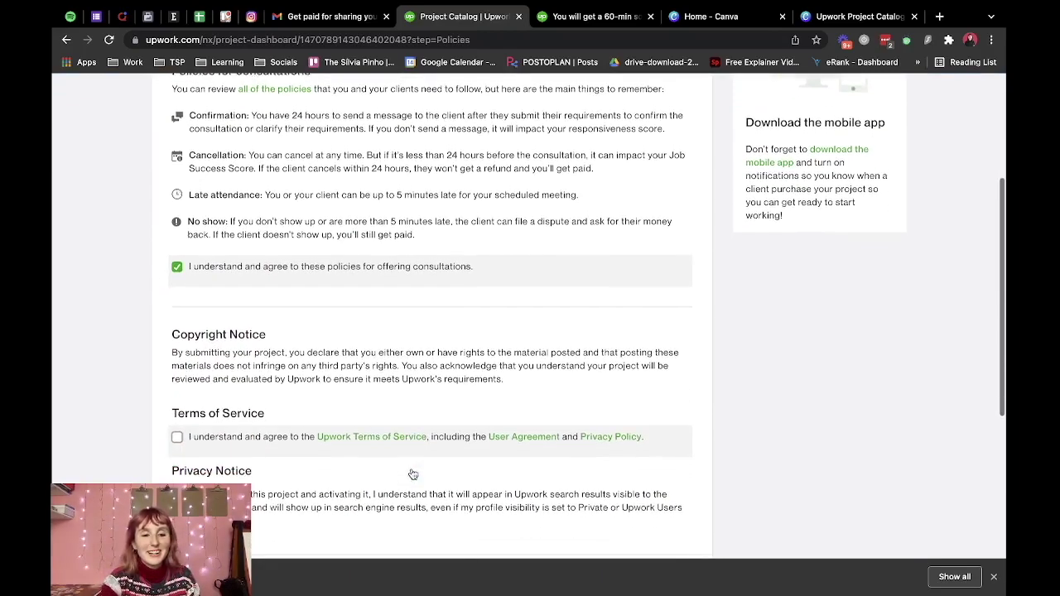
left_click(418, 438)
left_click(392, 520)
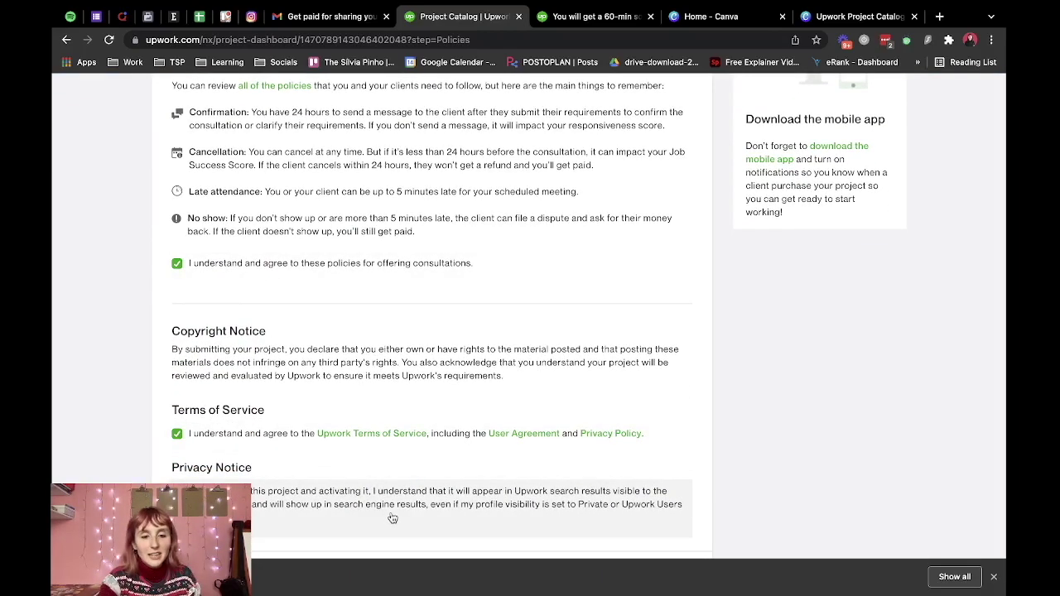
scroll(393, 518, "down", 3)
scroll(392, 518, "down", 4)
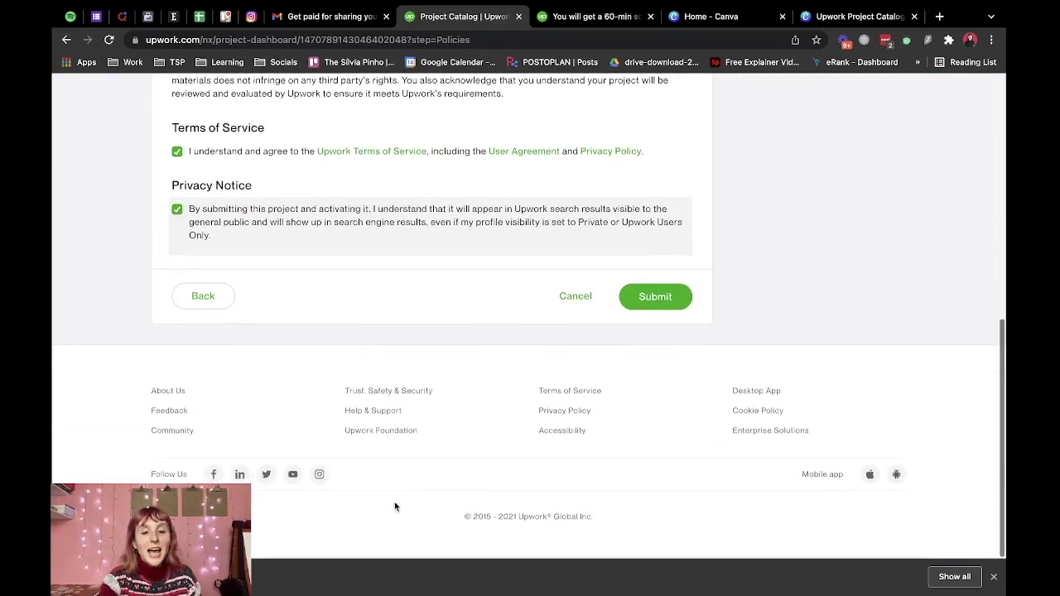
left_click(628, 308)
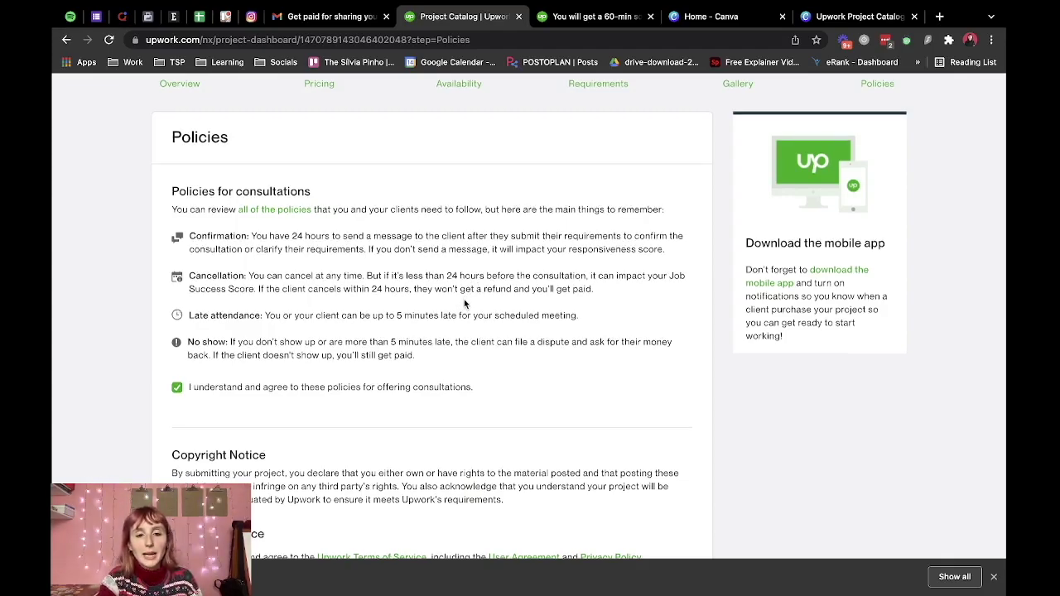
Submit the consultation project and confirm Send to Review
scroll(464, 305, "down", 1)
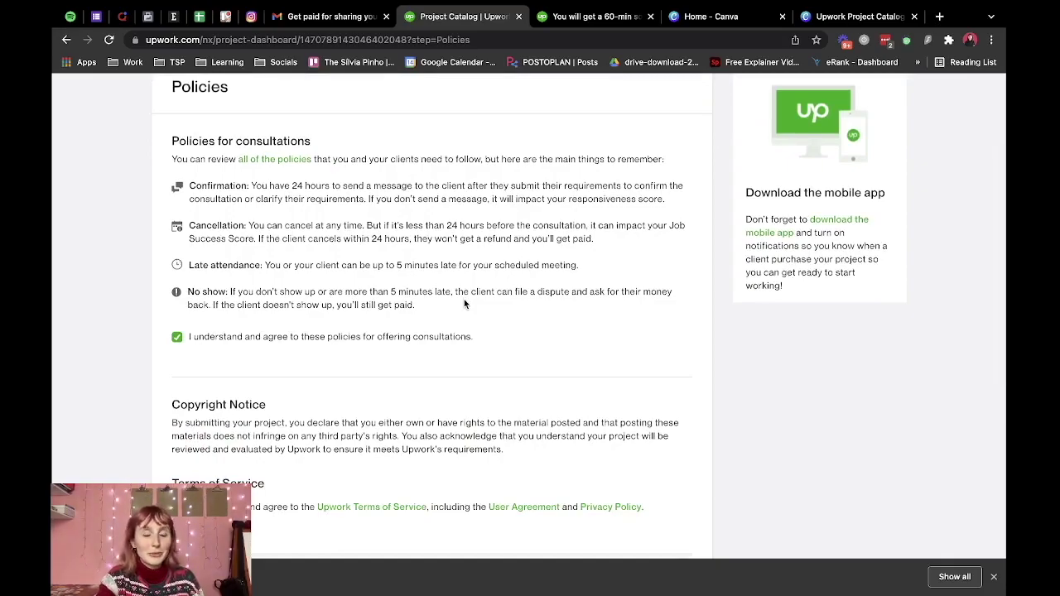
scroll(465, 305, "down", 6)
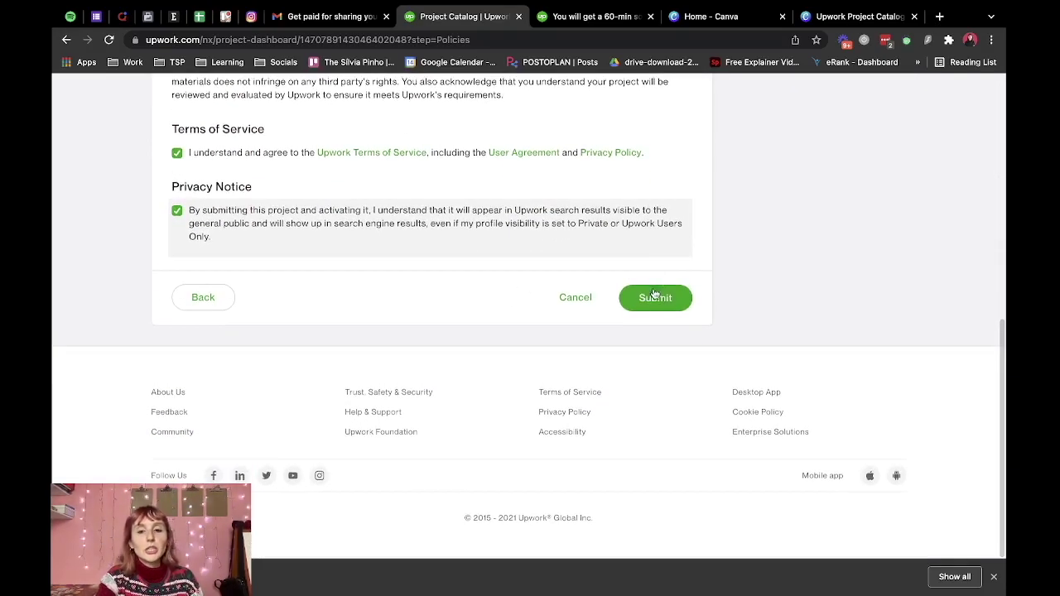
left_click(653, 297)
left_click(704, 503)
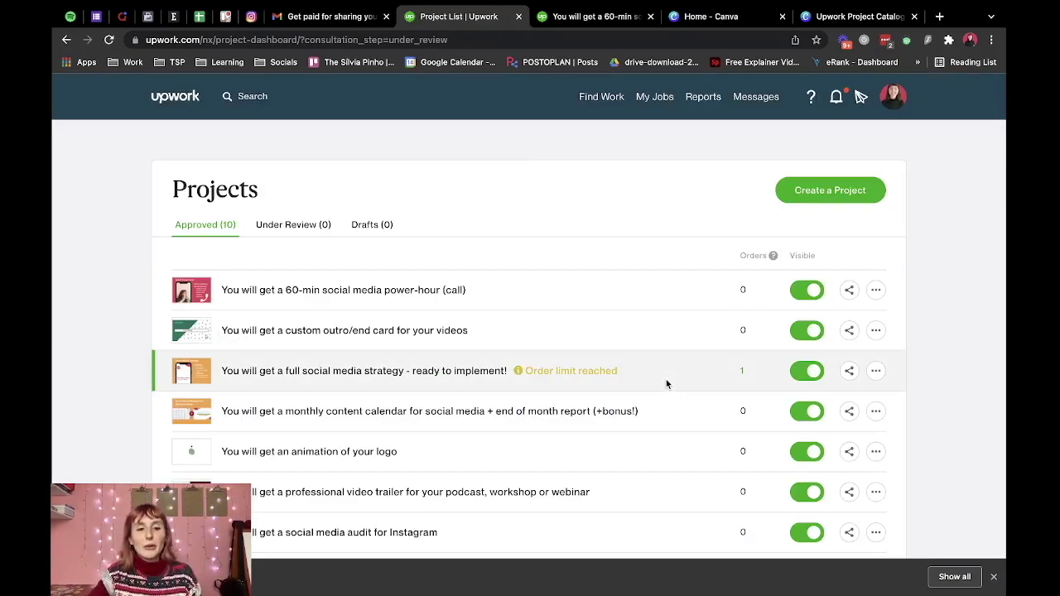
Scroll down to the new Consultation under review, submitted 14 Dec, 2021
scroll(667, 383, "down", 5)
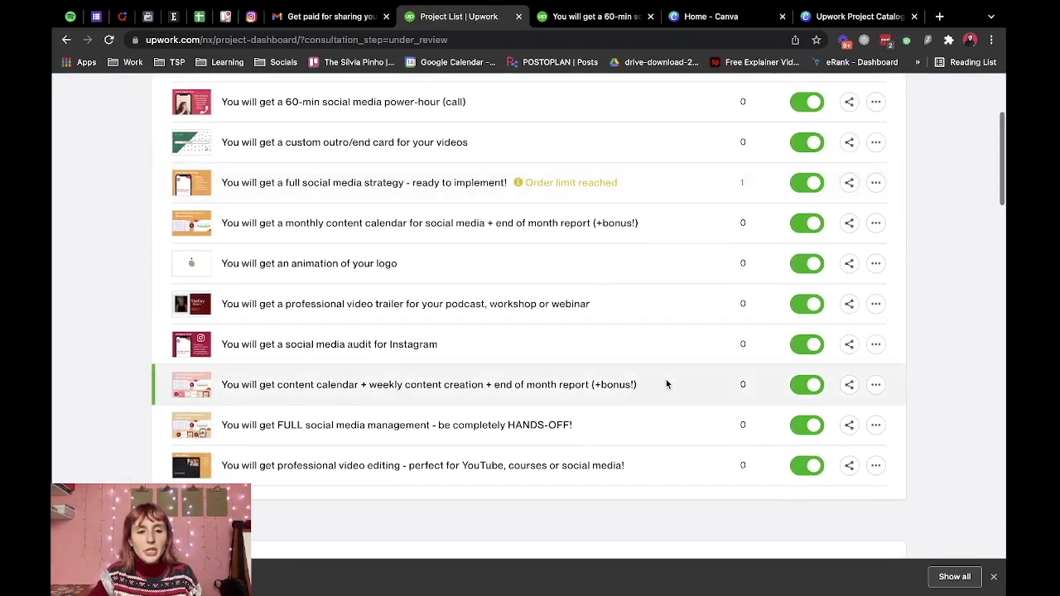
scroll(666, 383, "down", 10)
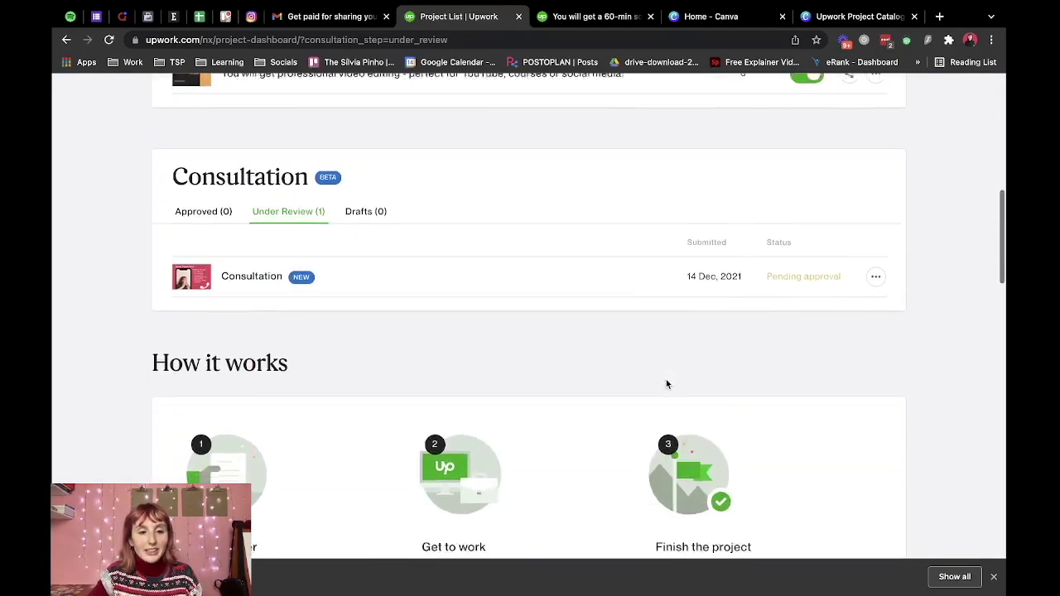